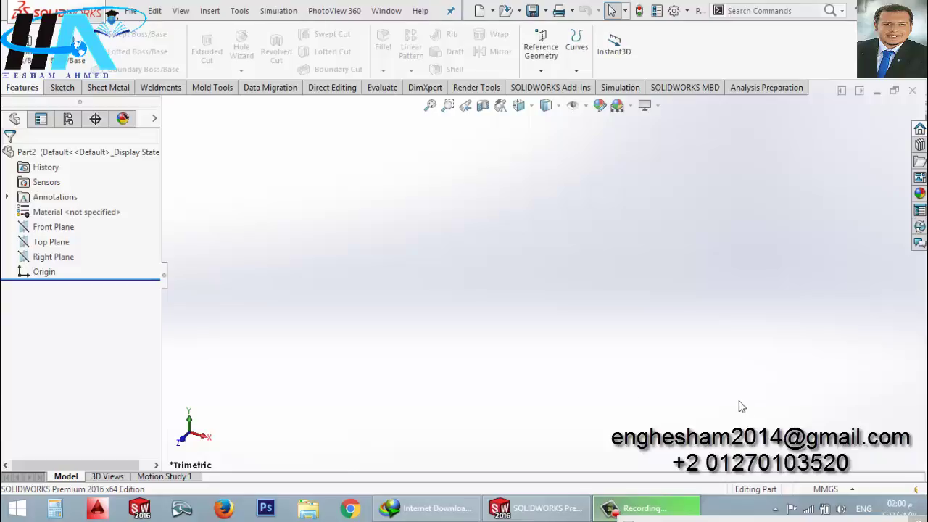
Sketch a 30 mm diameter circle at the origin on the Top Plane
{"action": "left_click", "coordinate": [53, 248]}
{"action": "left_click", "coordinate": [62, 224]}
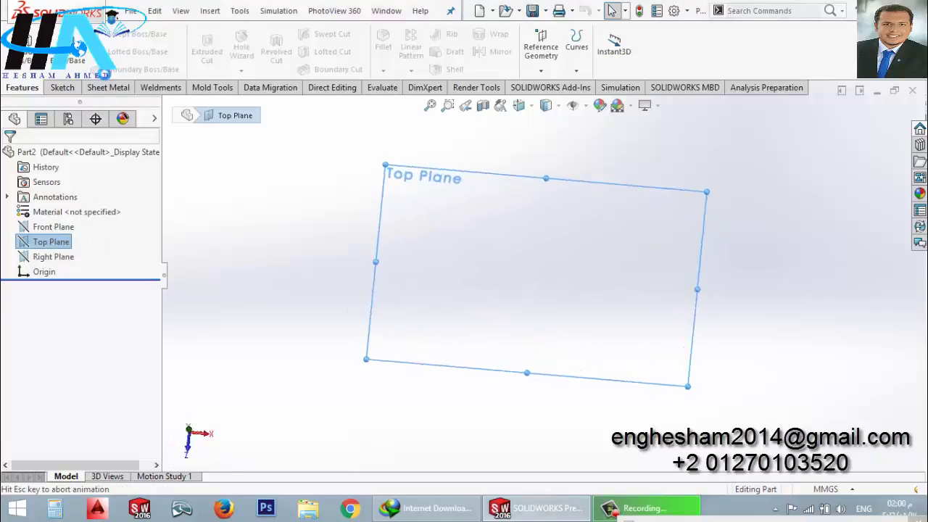
{"action": "left_click", "coordinate": [117, 36]}
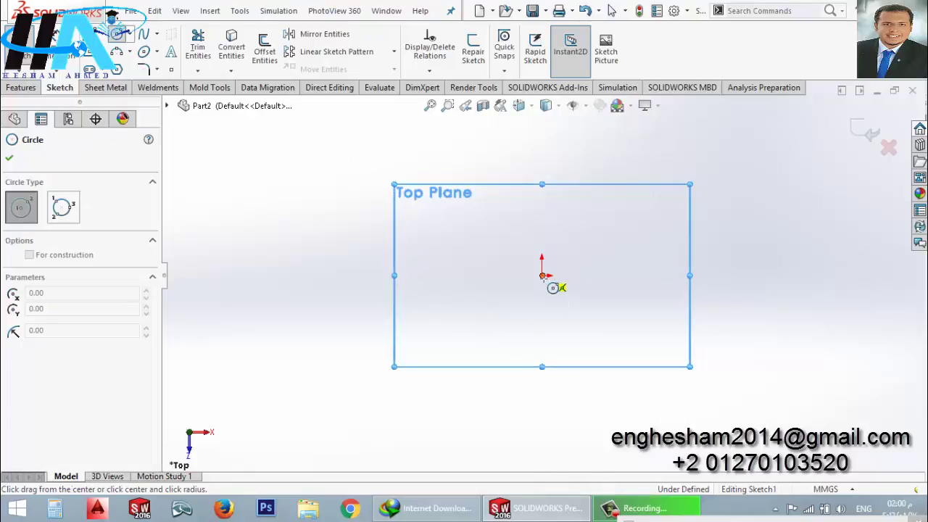
{"action": "left_click", "coordinate": [543, 275]}
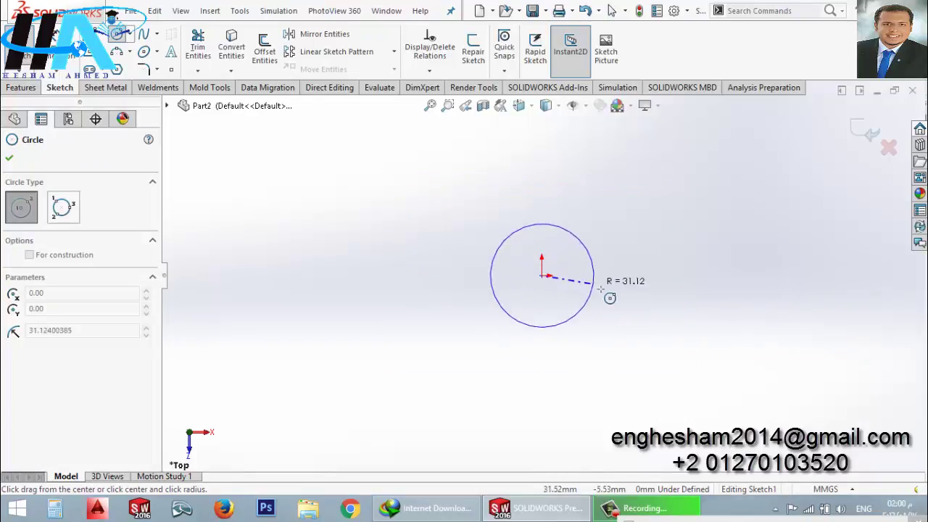
{"action": "left_click", "coordinate": [599, 290]}
{"action": "left_click", "coordinate": [58, 54]}
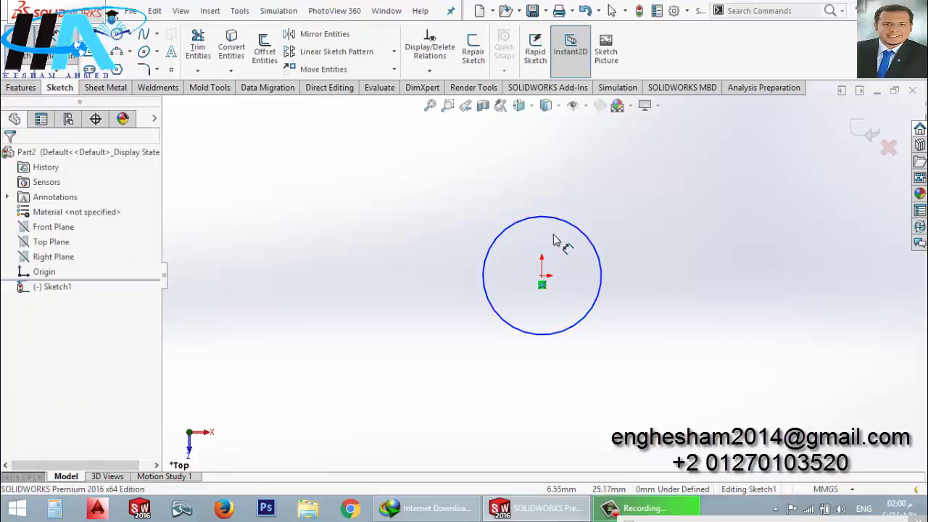
{"action": "left_click", "coordinate": [601, 275]}
{"action": "left_click", "coordinate": [670, 290]}
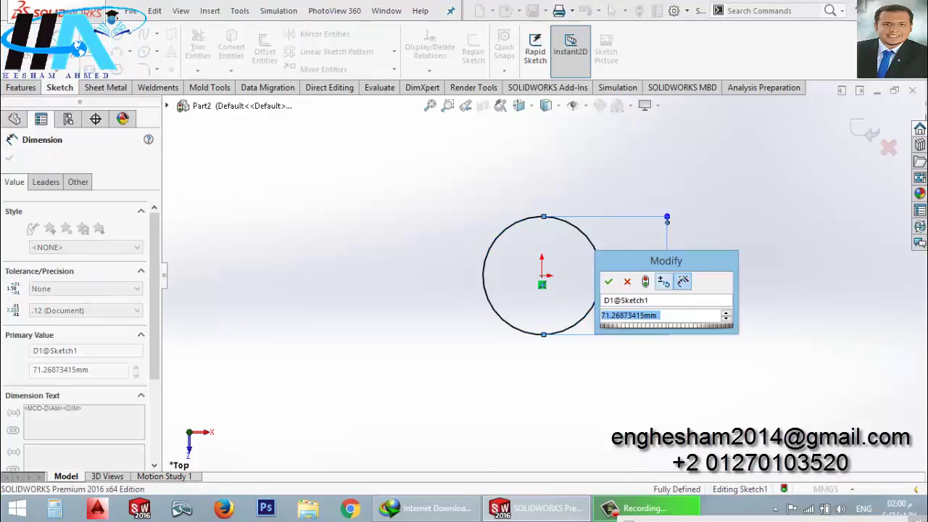
{"action": "type", "text": "30"}
{"action": "key", "text": "Return"}
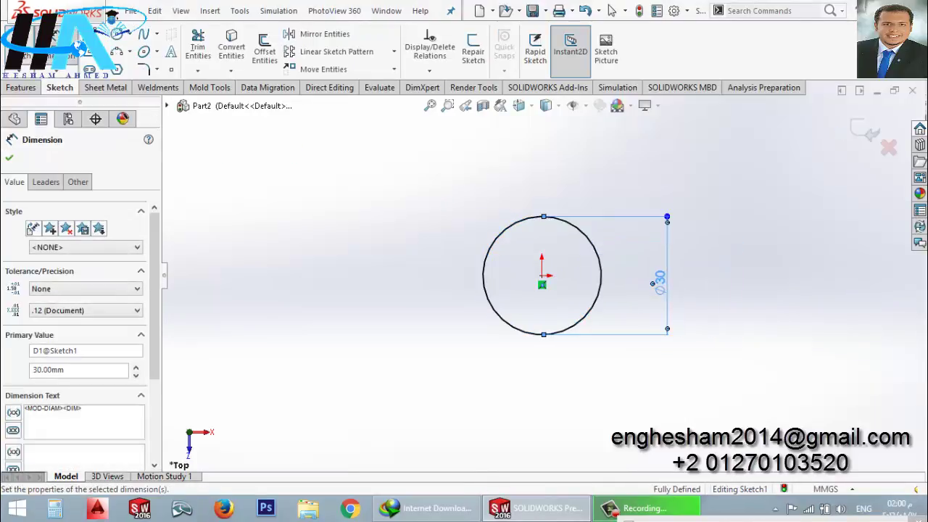
{"action": "key", "text": "ctrl+b"}
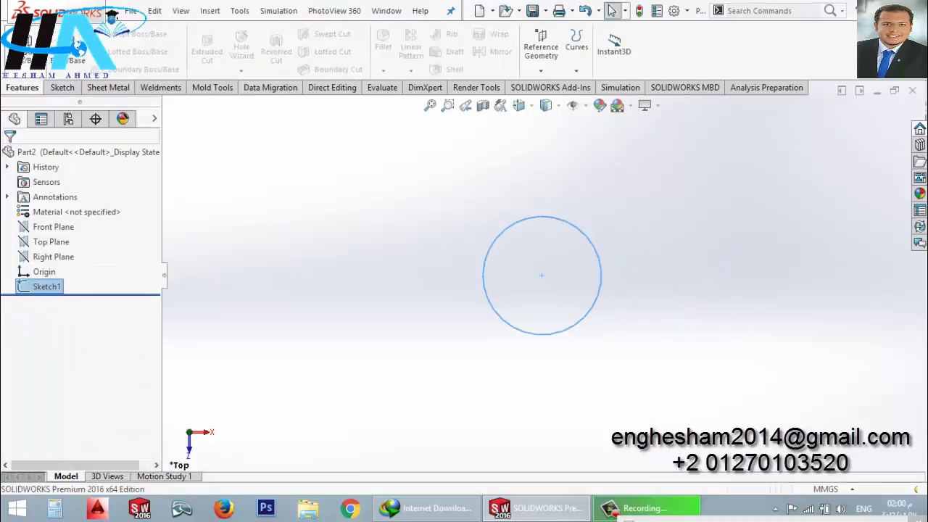
Extrude the circle 130 mm into a solid cylindrical shaft
{"action": "left_click", "coordinate": [21, 51]}
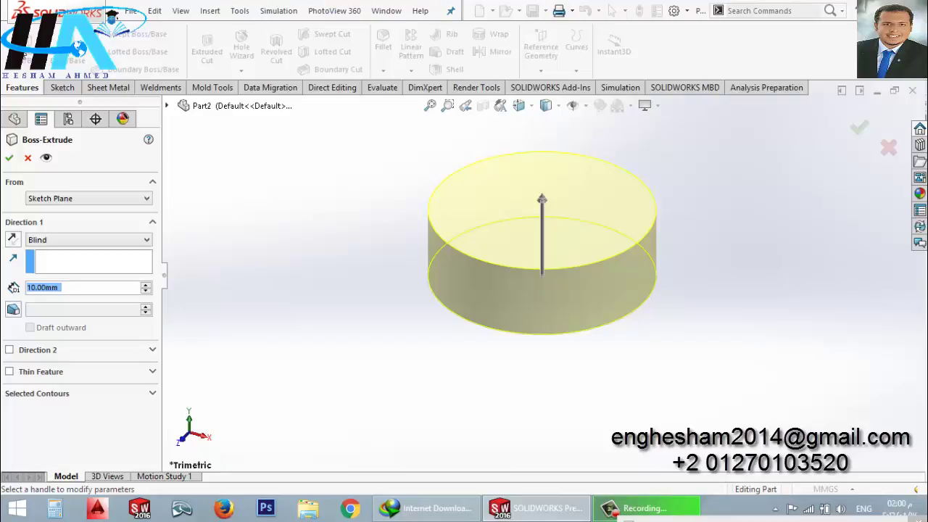
{"action": "type", "text": "130"}
{"action": "key", "text": "Return"}
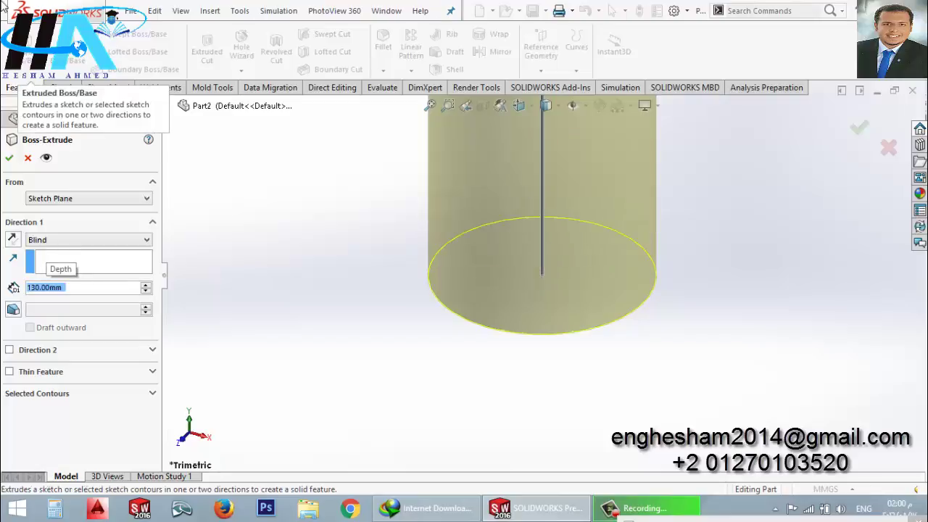
{"action": "left_click", "coordinate": [9, 158]}
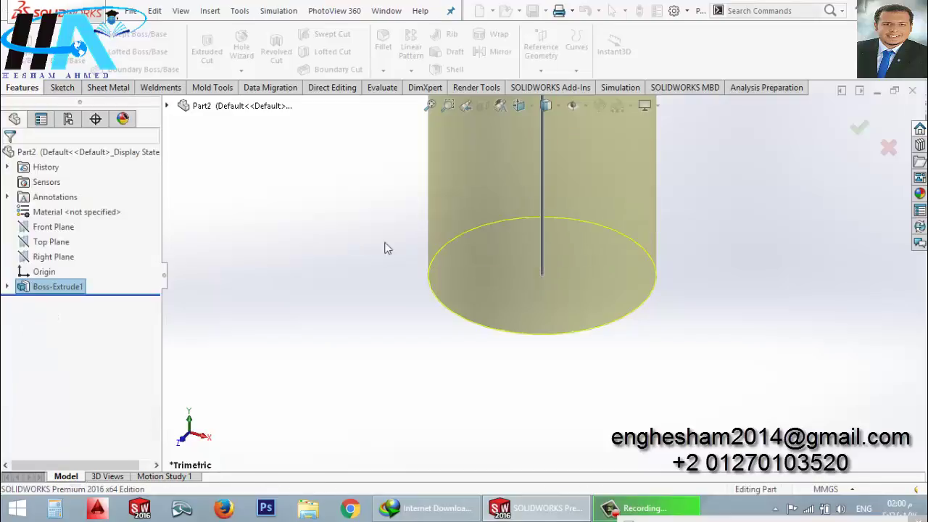
Draw a circle wider than the shaft, centred on the cylinder's top face
{"action": "scroll", "coordinate": [535, 207], "scroll_direction": "up", "scroll_amount": 5}
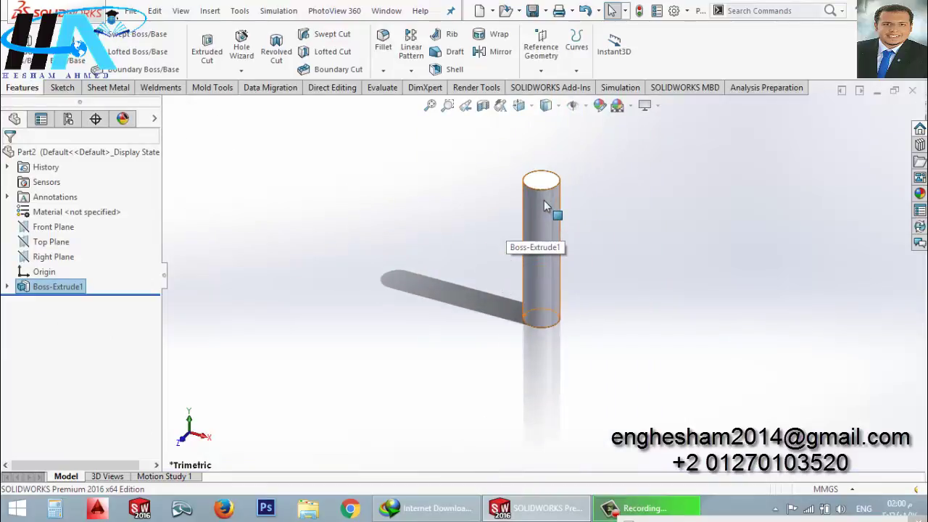
{"action": "scroll", "coordinate": [542, 203], "scroll_direction": "down", "scroll_amount": 1}
{"action": "scroll", "coordinate": [541, 205], "scroll_direction": "down", "scroll_amount": 1}
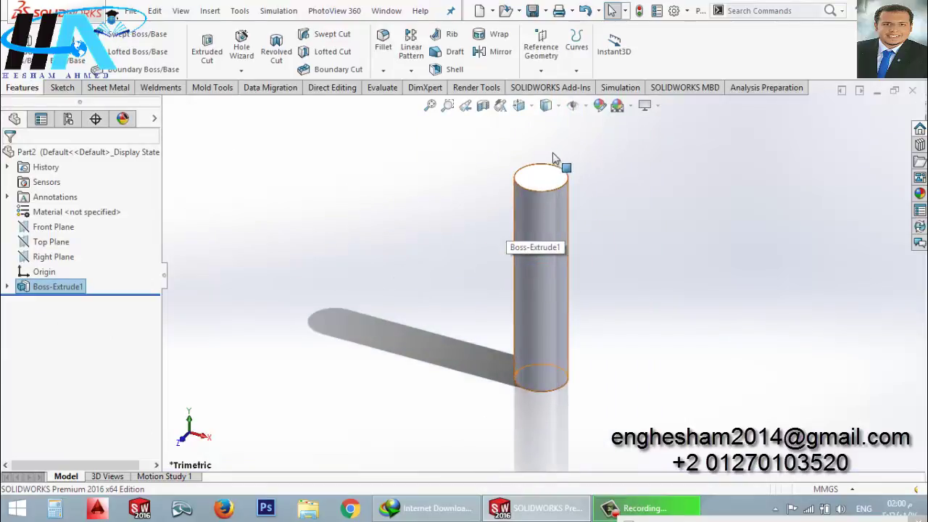
{"action": "left_click", "coordinate": [542, 185]}
{"action": "left_click", "coordinate": [594, 146]}
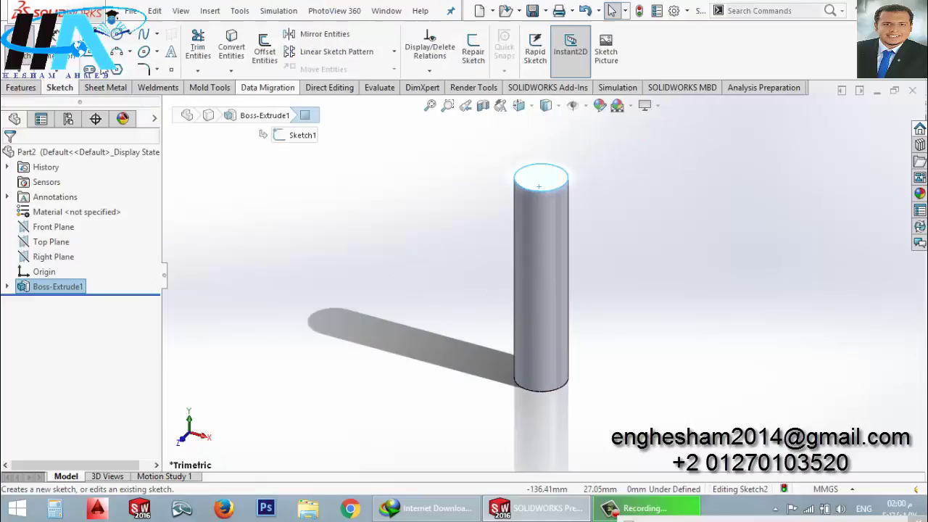
{"action": "left_click", "coordinate": [145, 51]}
{"action": "left_click", "coordinate": [543, 176]}
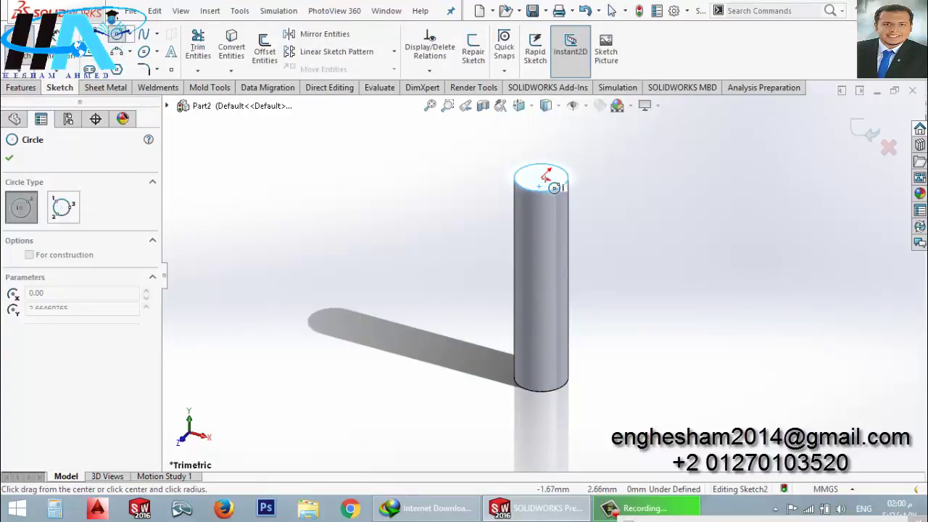
{"action": "key", "text": "Escape"}
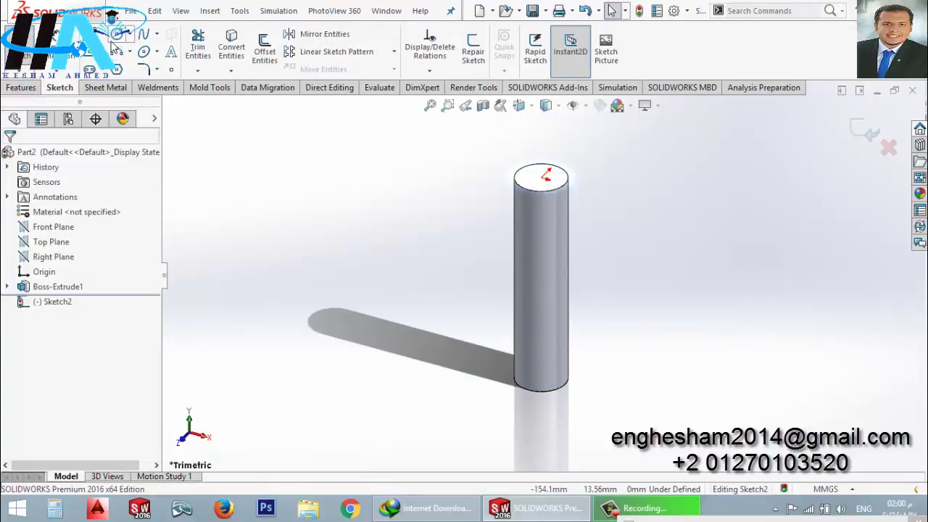
{"action": "key", "text": "Return"}
{"action": "left_click", "coordinate": [541, 177]}
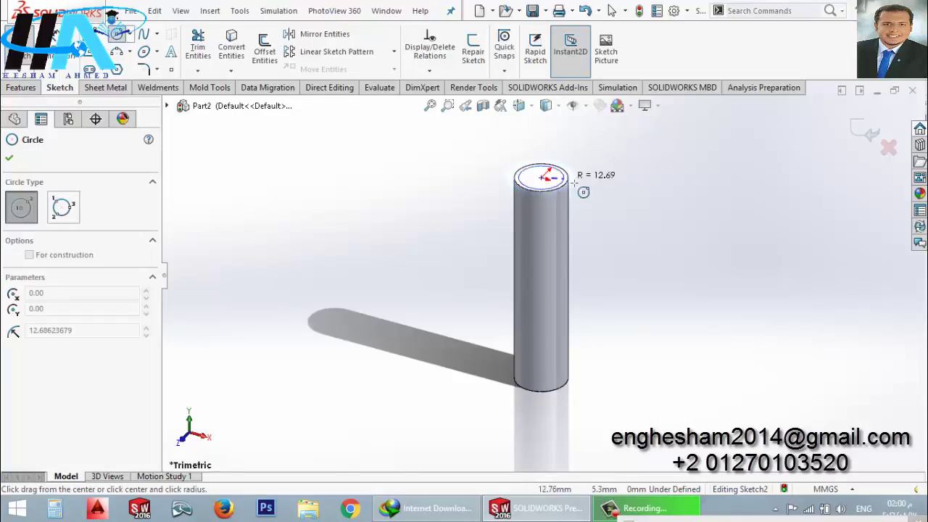
{"action": "left_click", "coordinate": [583, 187]}
Dimension the head circle to 45 mm diameter and exit the sketch
{"action": "key", "text": "Escape"}
{"action": "key", "text": "Escape"}
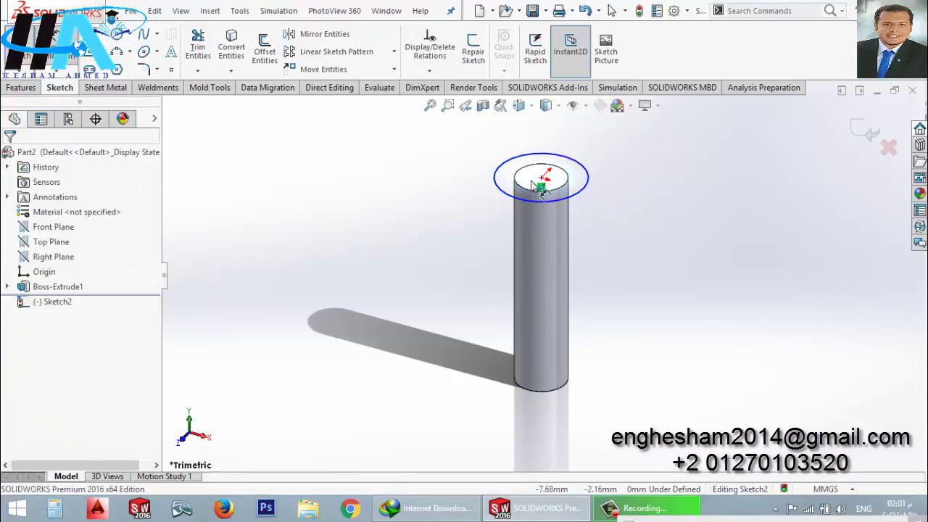
{"action": "left_click", "coordinate": [588, 187]}
{"action": "left_click", "coordinate": [631, 200]}
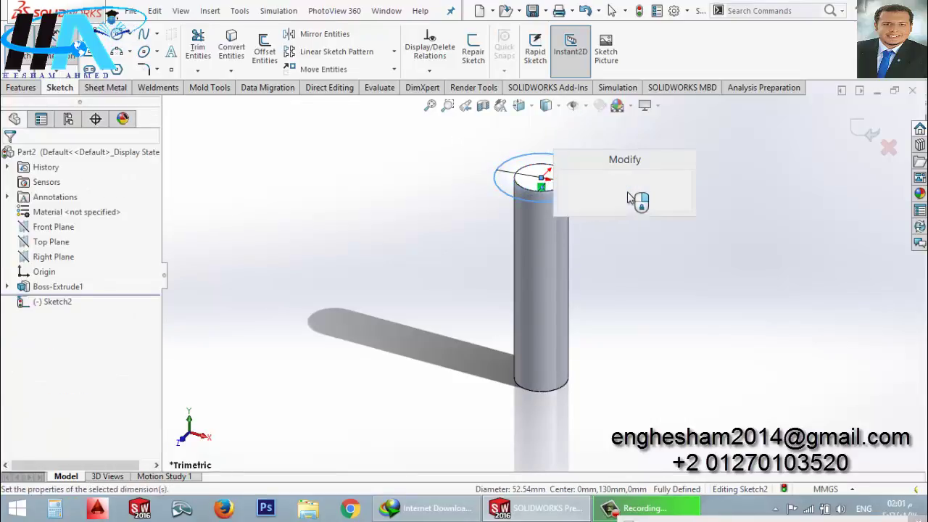
{"action": "type", "text": "45"}
{"action": "key", "text": "Return"}
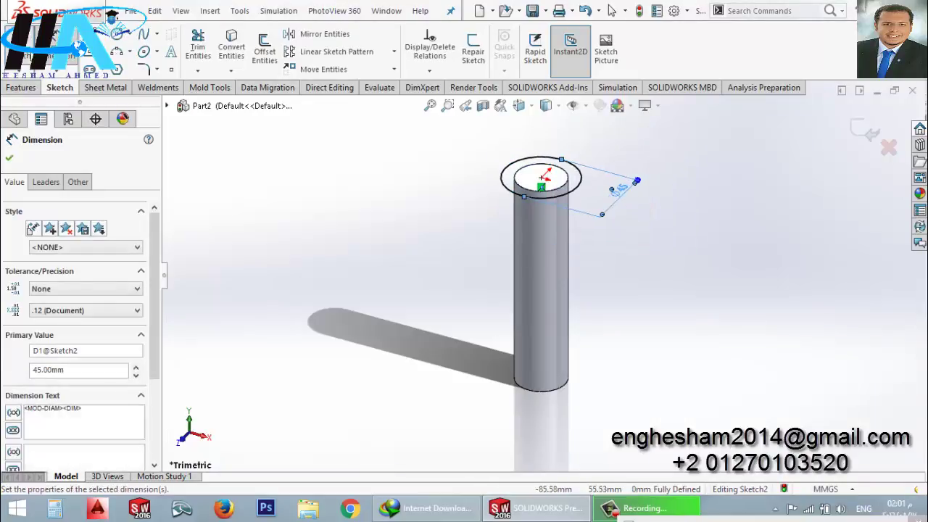
{"action": "key", "text": "Escape"}
{"action": "left_click", "coordinate": [861, 130]}
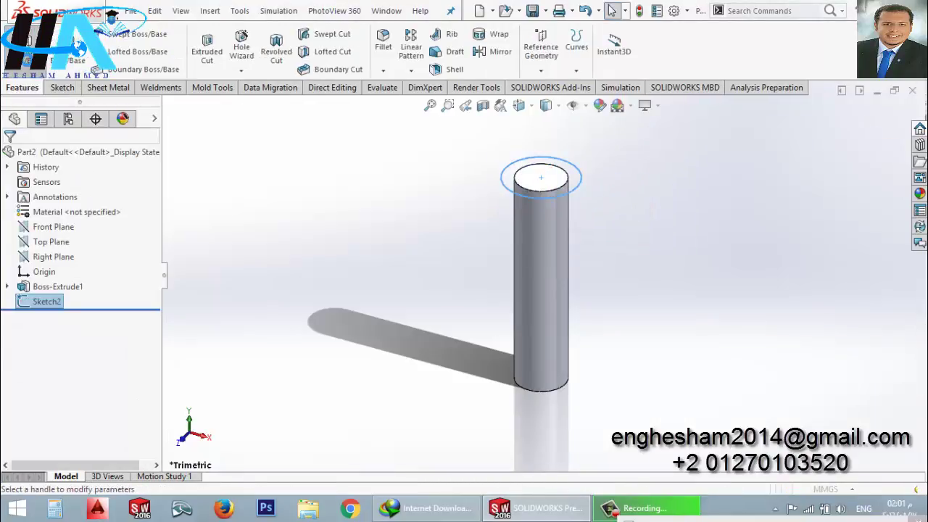
{"action": "left_click", "coordinate": [22, 43]}
Extrude the 45 mm head sketch 15 mm
{"action": "type", "text": "15"}
{"action": "key", "text": "Return"}
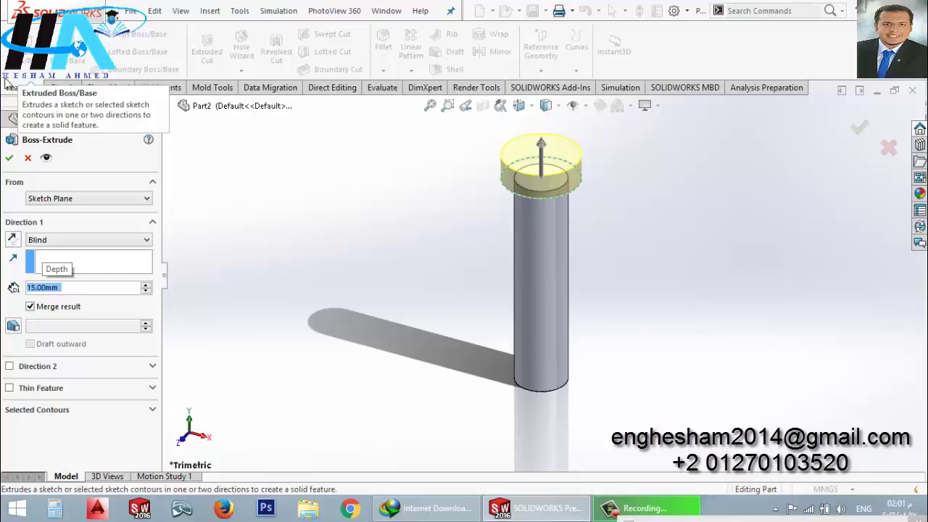
{"action": "left_click", "coordinate": [9, 158]}
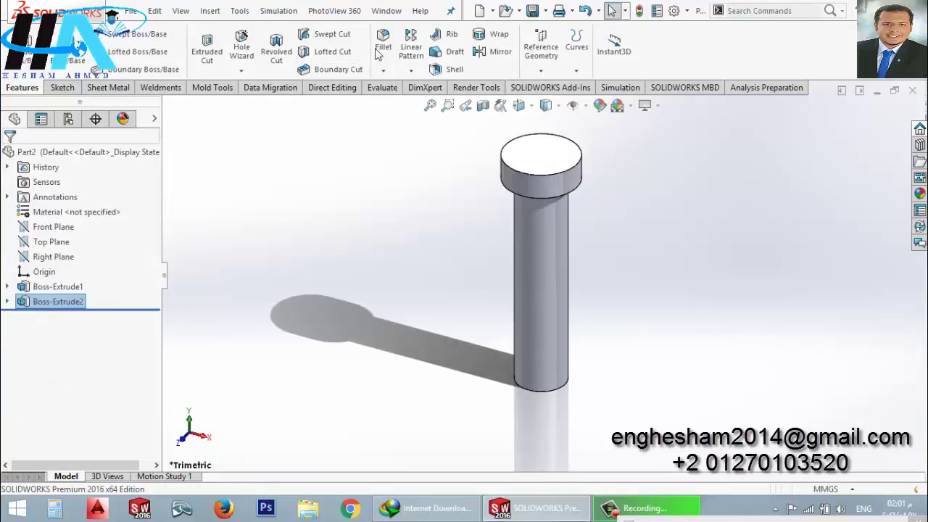
Round the head's top edge with a 3 mm fillet
{"action": "left_click", "coordinate": [382, 48]}
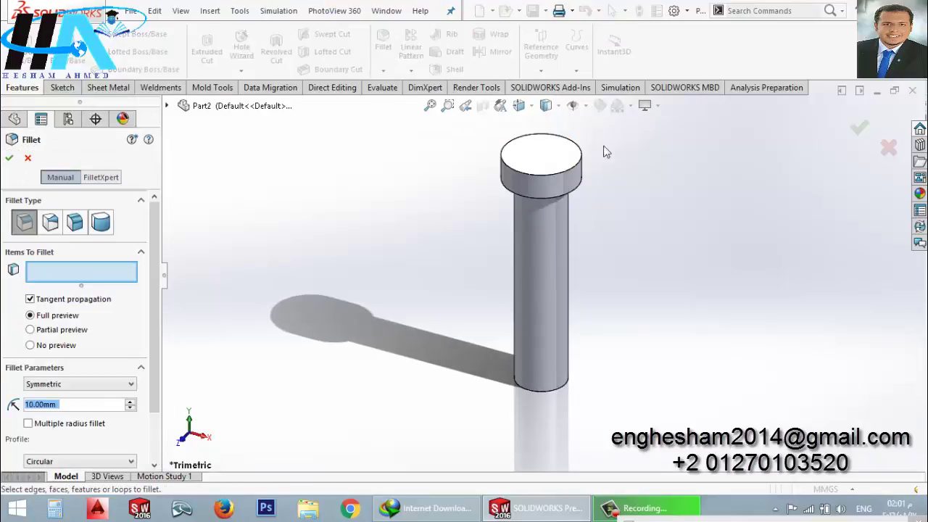
{"action": "left_click", "coordinate": [580, 168]}
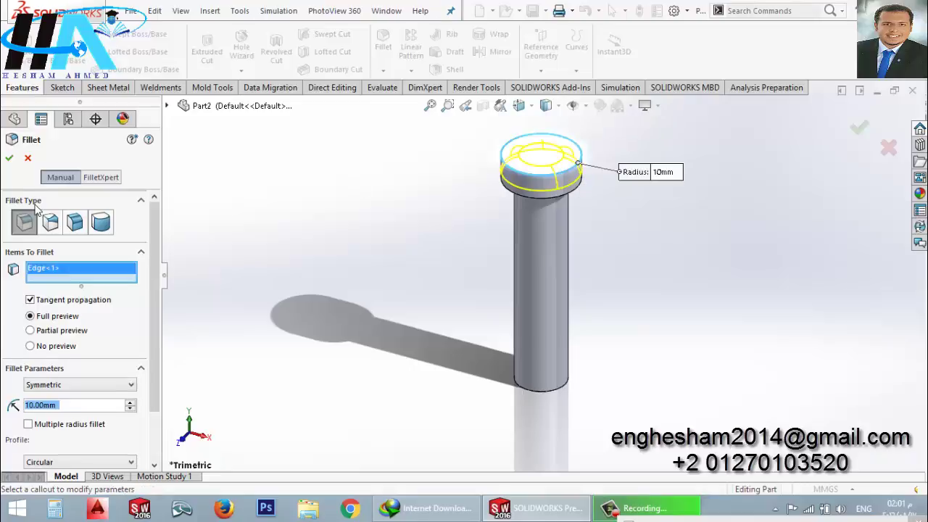
{"action": "type", "text": "3"}
{"action": "key", "text": "Return"}
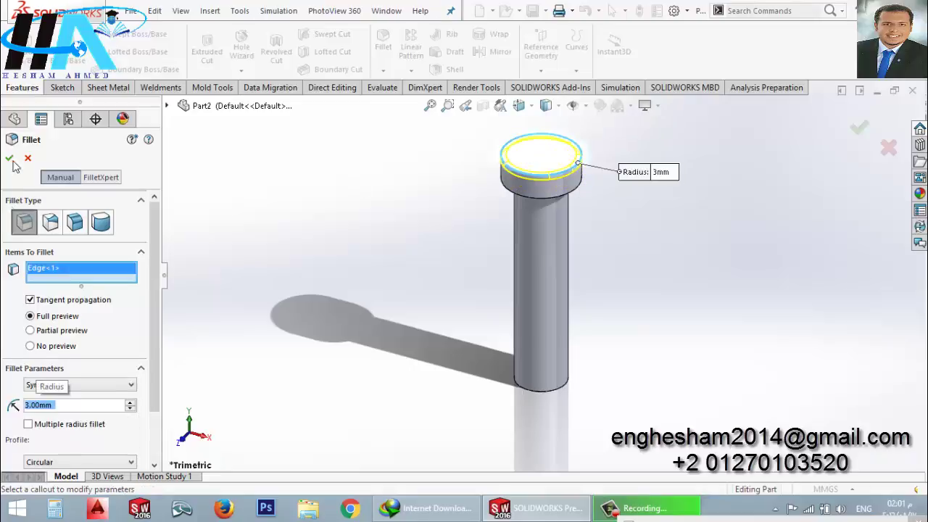
{"action": "left_click", "coordinate": [12, 166]}
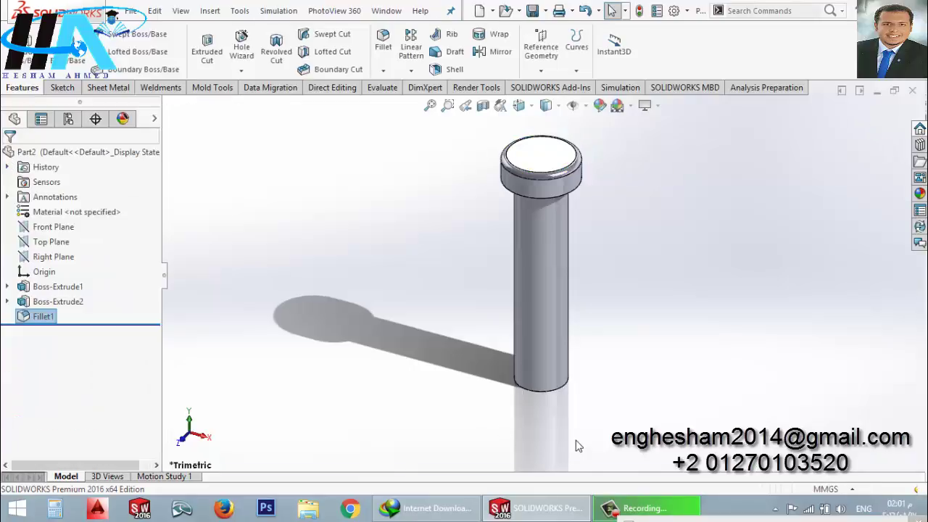
{"action": "middle_click_drag", "start_coordinate": [578, 445], "coordinate": [573, 433]}
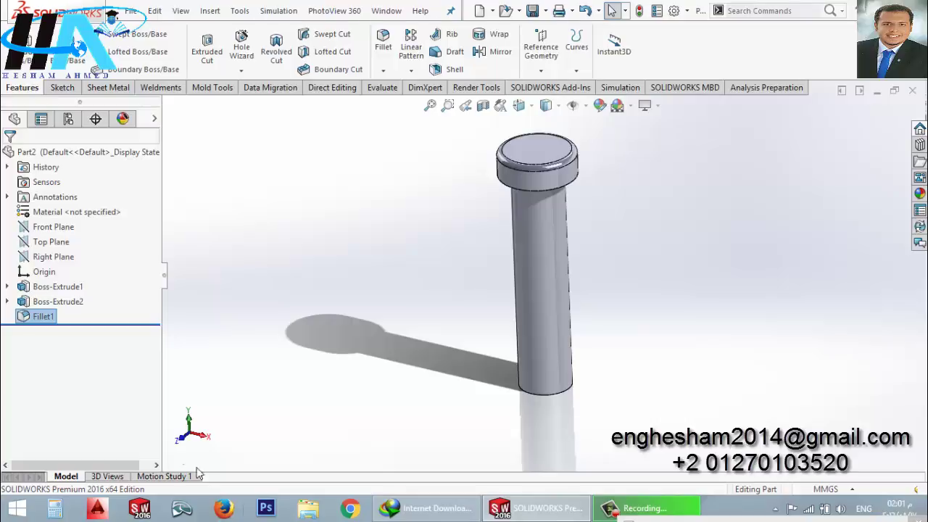
Reopen the head extrusion Boss-Extrude2 and accept it unchanged at 15 mm
{"action": "left_click", "coordinate": [70, 304]}
{"action": "right_click", "coordinate": [70, 304]}
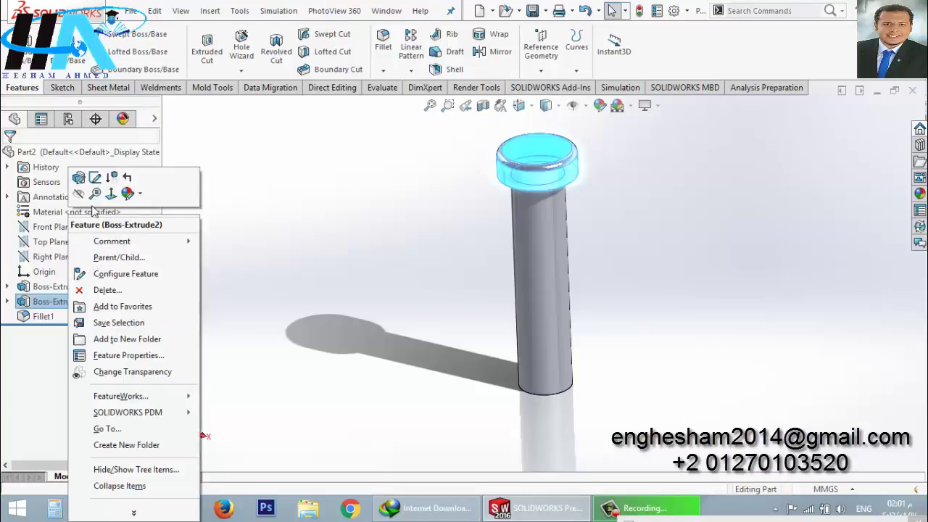
{"action": "left_click", "coordinate": [90, 185]}
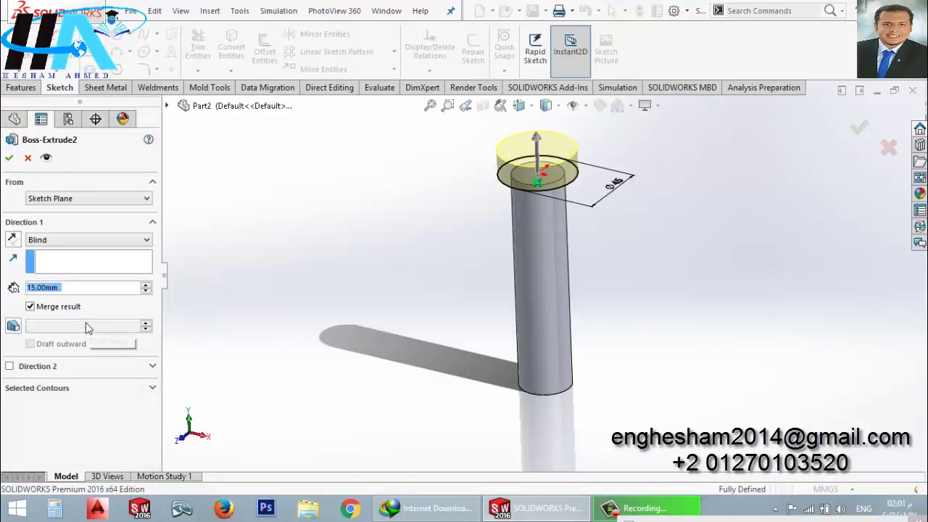
{"action": "left_click", "coordinate": [9, 158]}
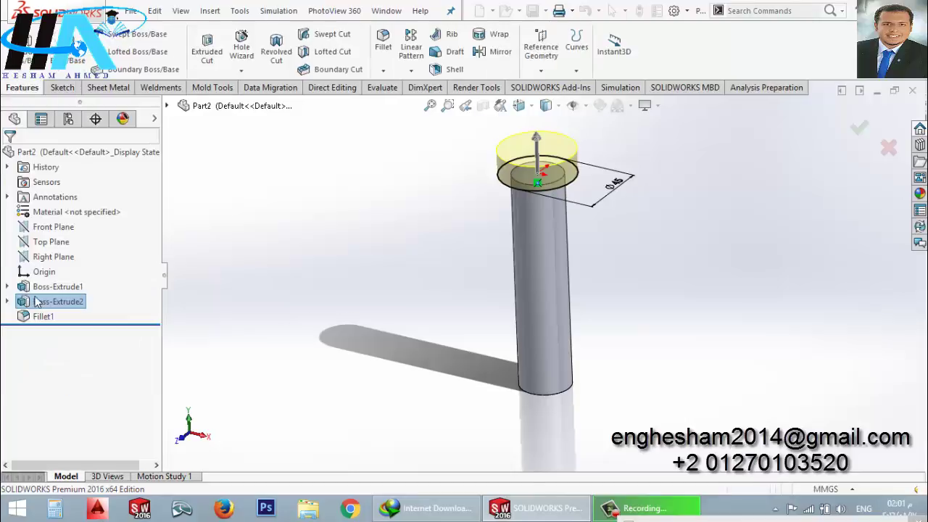
Change the shaft extrusion Boss-Extrude1 depth to 125 mm
{"action": "right_click", "coordinate": [40, 290]}
{"action": "left_click", "coordinate": [44, 182]}
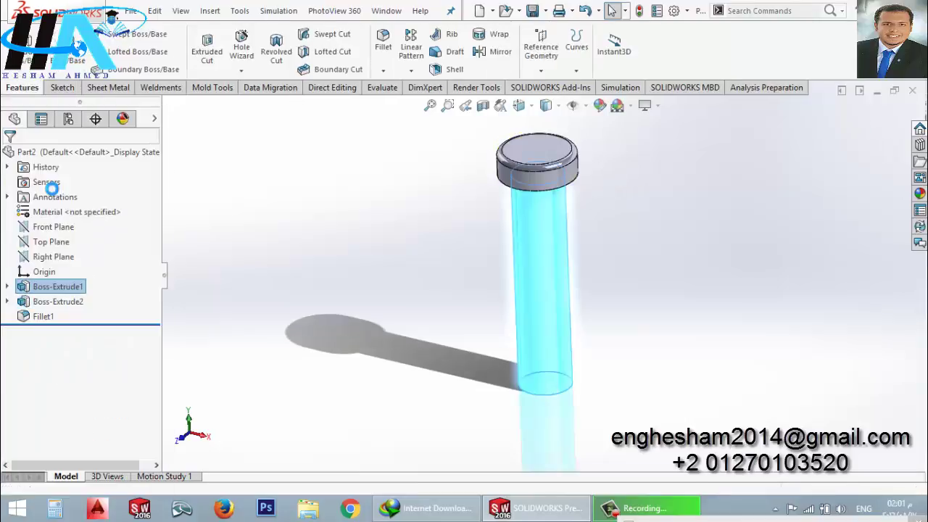
{"action": "type", "text": "125"}
{"action": "key", "text": "Return"}
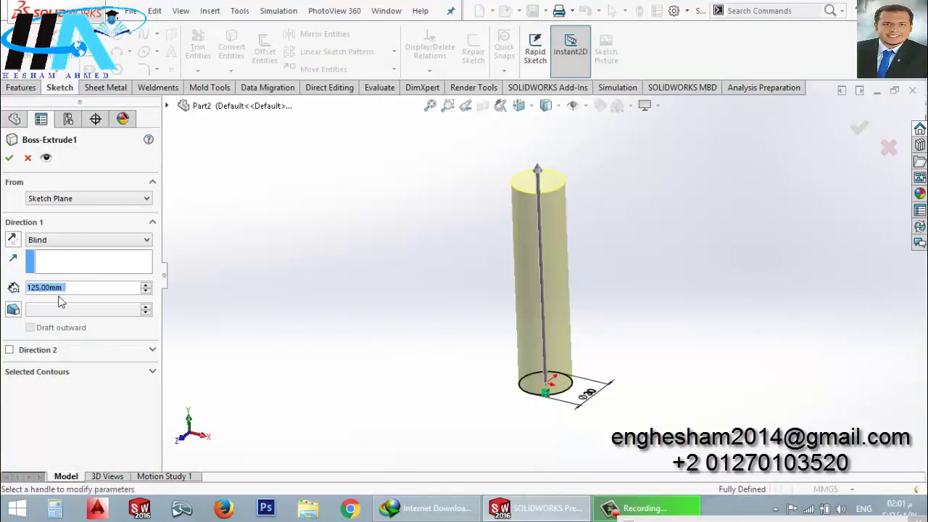
{"action": "left_click", "coordinate": [9, 158]}
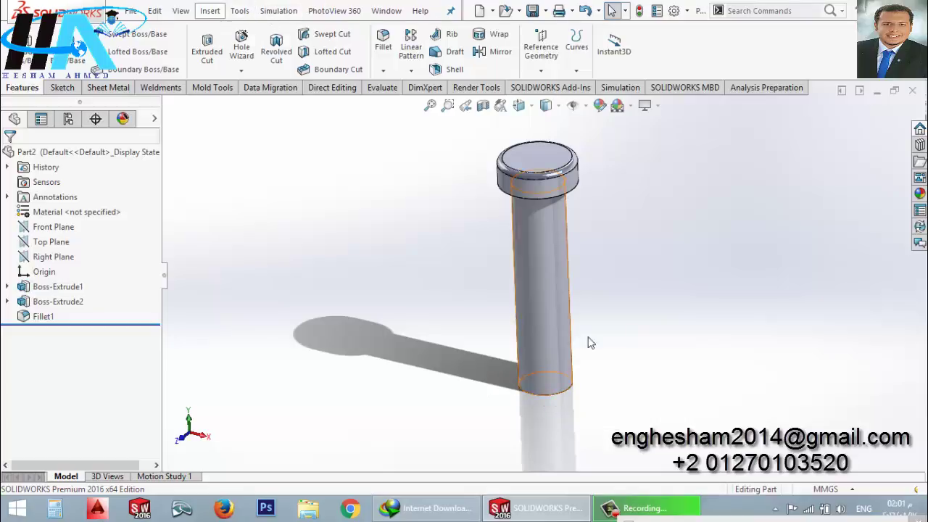
Try a reference plane offset 119 mm from the head's top face, then discard it
{"action": "left_click", "coordinate": [536, 61]}
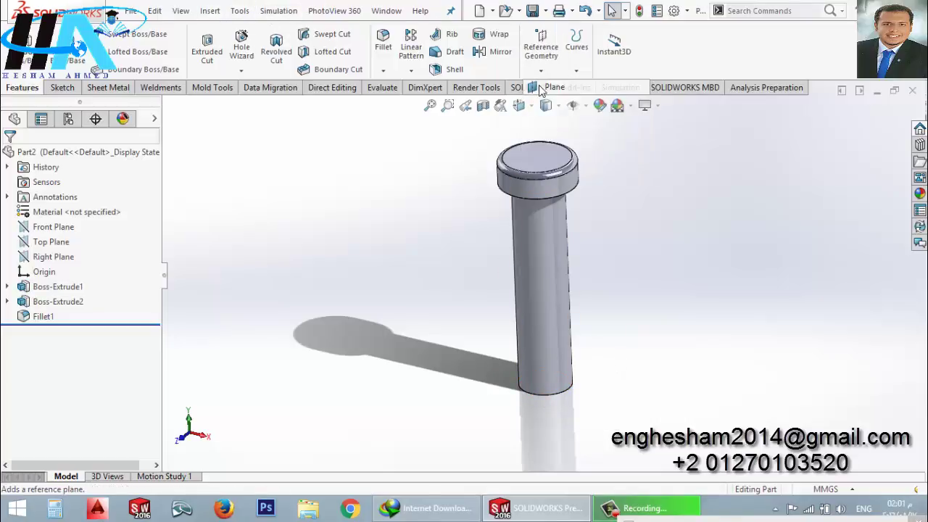
{"action": "left_click", "coordinate": [540, 87]}
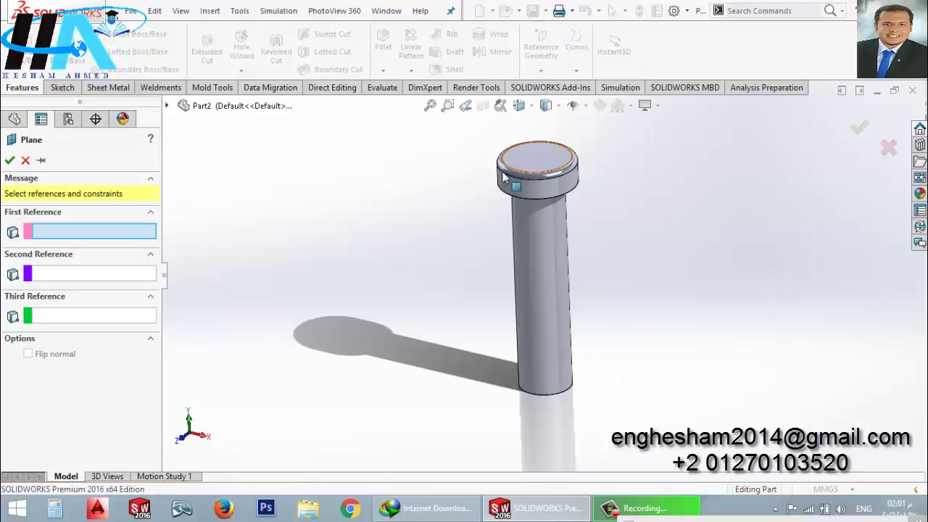
{"action": "mouse_move", "coordinate": [537, 159]}
{"action": "middle_mouse_down"}
{"action": "mouse_move", "coordinate": [435, 244]}
{"action": "mouse_move", "coordinate": [522, 203]}
{"action": "middle_mouse_up"}
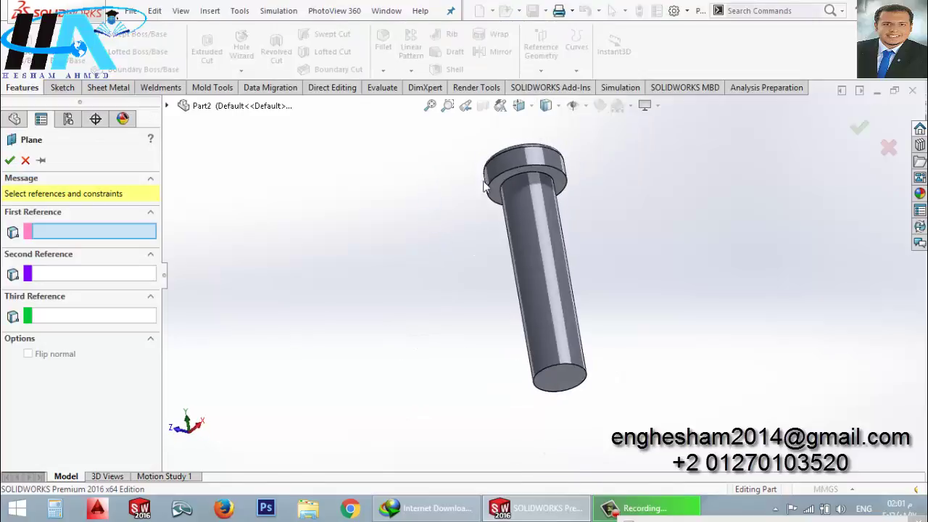
{"action": "left_click", "coordinate": [555, 186]}
{"action": "middle_click_drag", "start_coordinate": [476, 322], "coordinate": [475, 368]}
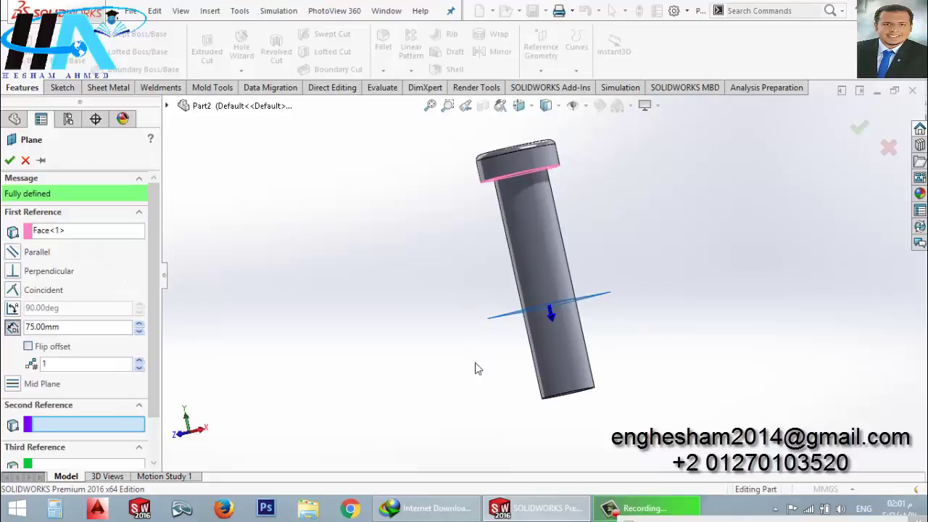
{"action": "mouse_move", "coordinate": [476, 370]}
{"action": "middle_mouse_down"}
{"action": "mouse_move", "coordinate": [491, 379]}
{"action": "mouse_move", "coordinate": [510, 326]}
{"action": "middle_mouse_up"}
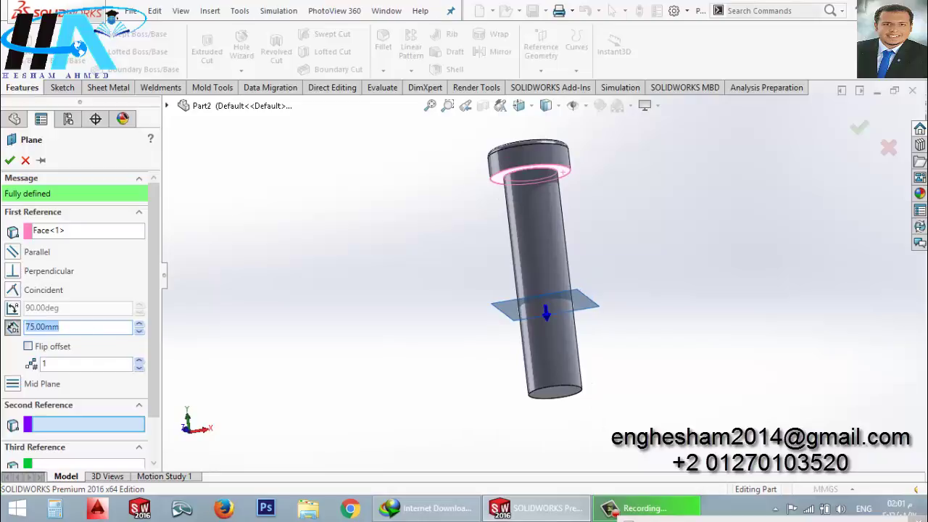
{"action": "type", "text": "19"}
{"action": "key", "text": "Return"}
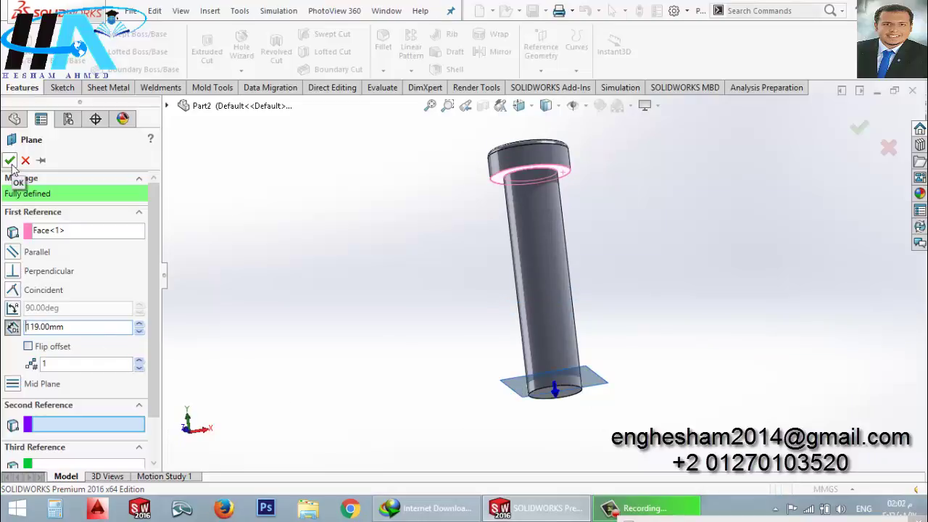
{"action": "left_click", "coordinate": [11, 162]}
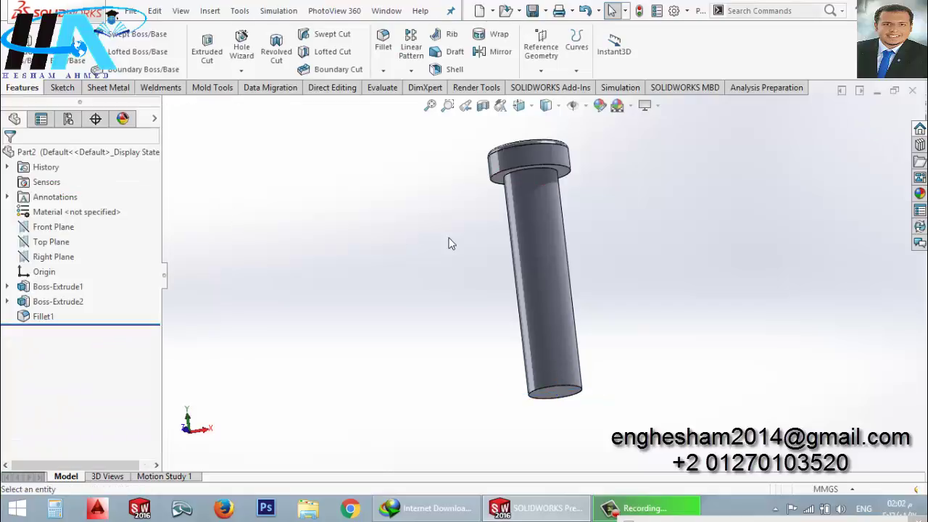
Create Plane1 referenced to the Right Plane, offset 75 mm
{"action": "left_click", "coordinate": [541, 71]}
{"action": "left_click", "coordinate": [555, 85]}
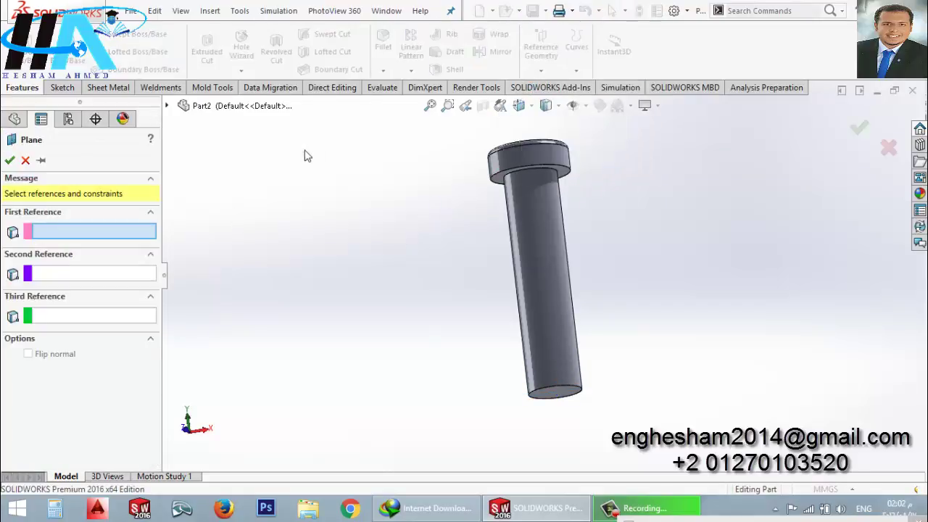
{"action": "left_click", "coordinate": [168, 107]}
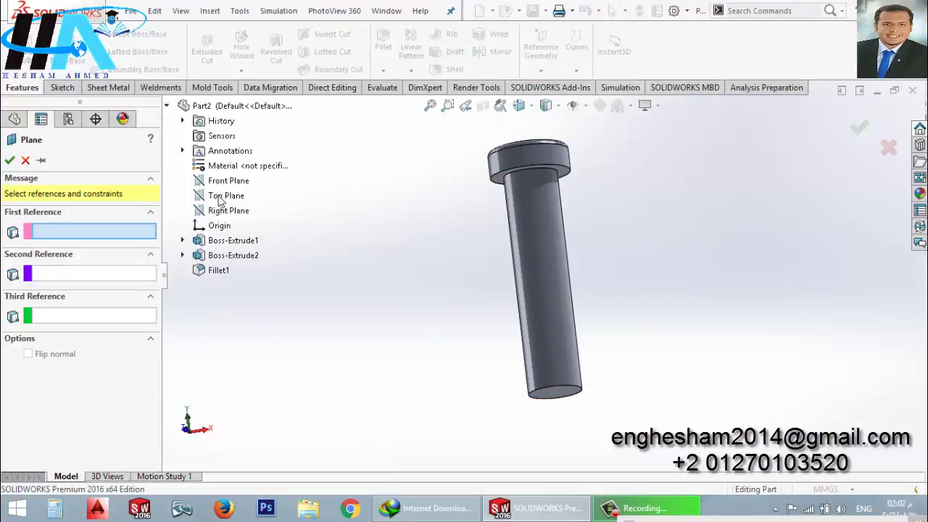
{"action": "left_click", "coordinate": [227, 210]}
{"action": "mouse_move", "coordinate": [321, 256]}
{"action": "middle_mouse_down"}
{"action": "mouse_move", "coordinate": [327, 321]}
{"action": "mouse_move", "coordinate": [302, 349]}
{"action": "middle_mouse_up"}
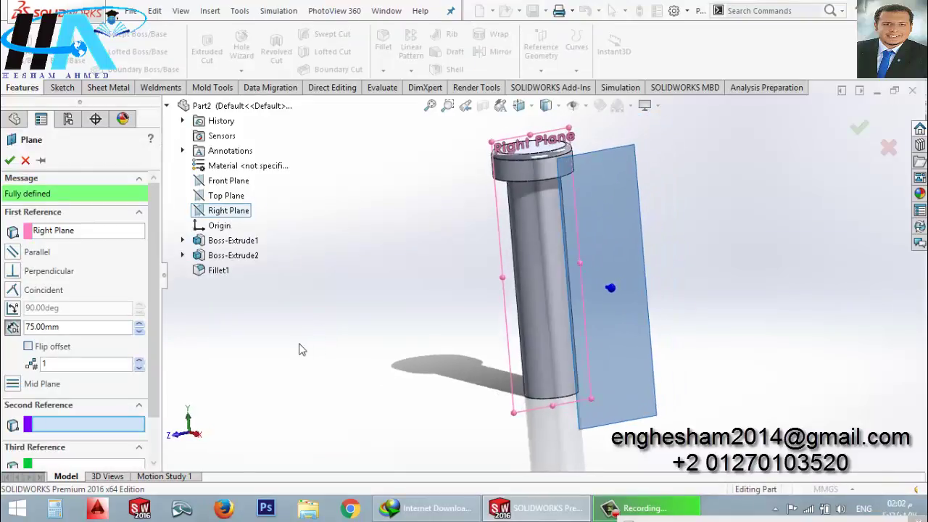
{"action": "left_click", "coordinate": [11, 163]}
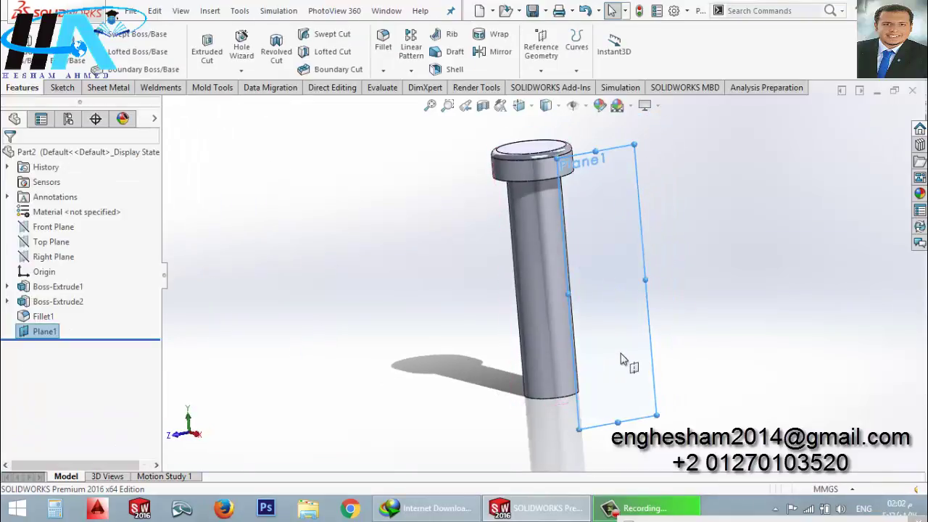
{"action": "left_click", "coordinate": [647, 319]}
On Plane1, viewed face-on, sketch a 7 mm diameter circle on the shaft
{"action": "left_click", "coordinate": [678, 313]}
{"action": "key", "text": "space"}
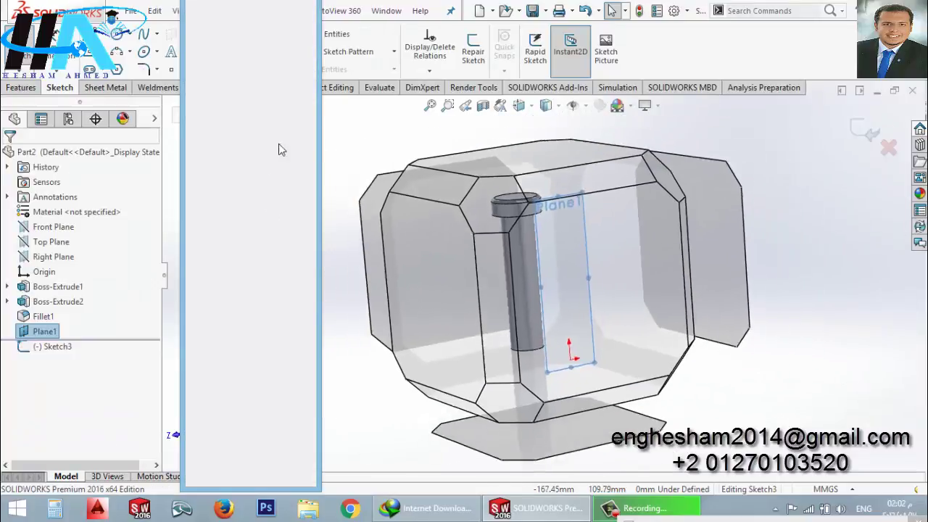
{"action": "left_click", "coordinate": [307, 57]}
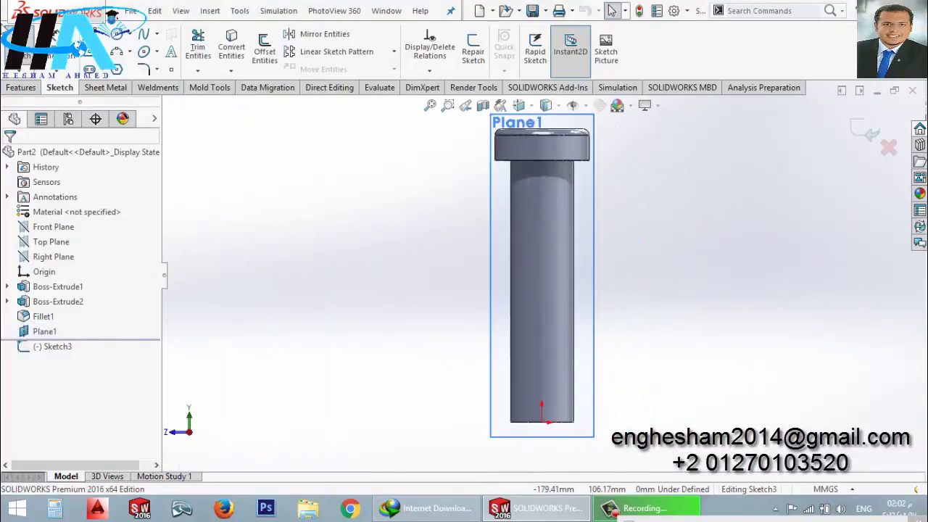
{"action": "left_click", "coordinate": [117, 51]}
{"action": "scroll", "coordinate": [551, 428], "scroll_direction": "down", "scroll_amount": 3}
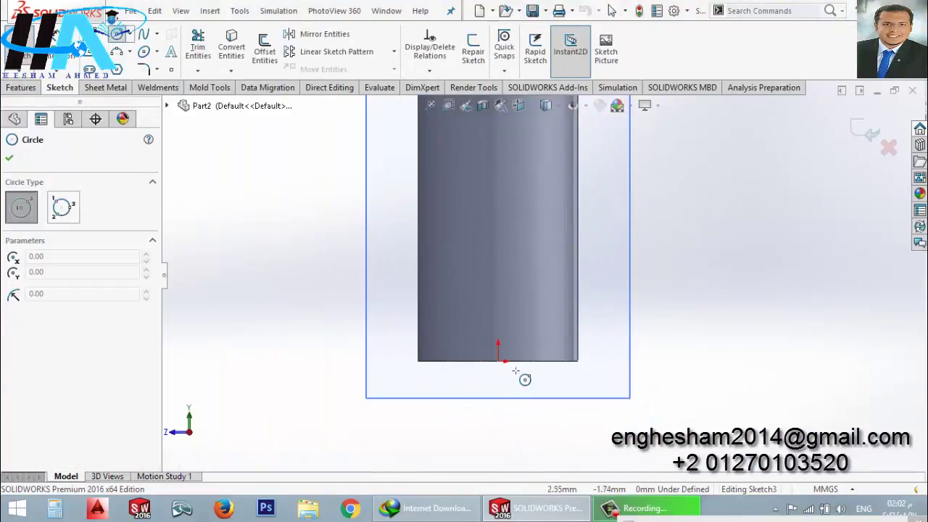
{"action": "left_click", "coordinate": [498, 336]}
{"action": "left_click", "coordinate": [518, 336]}
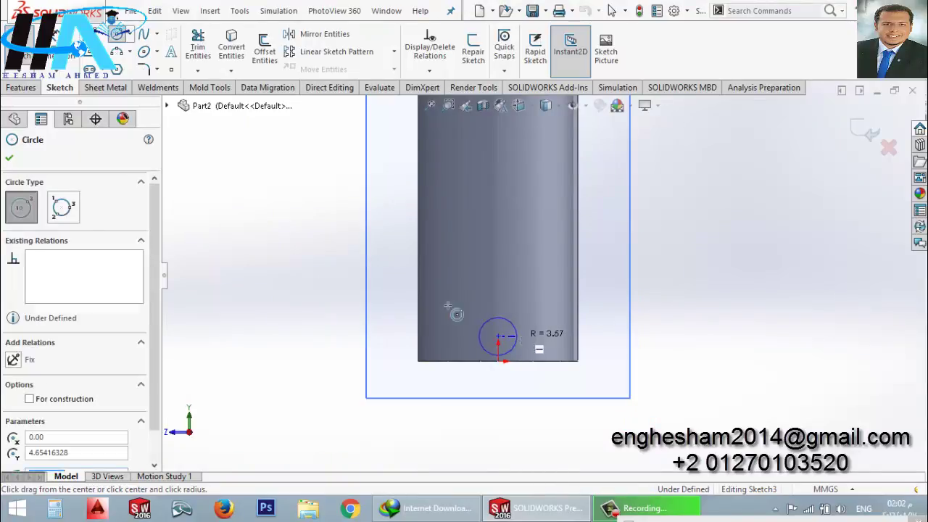
{"action": "left_click", "coordinate": [9, 157]}
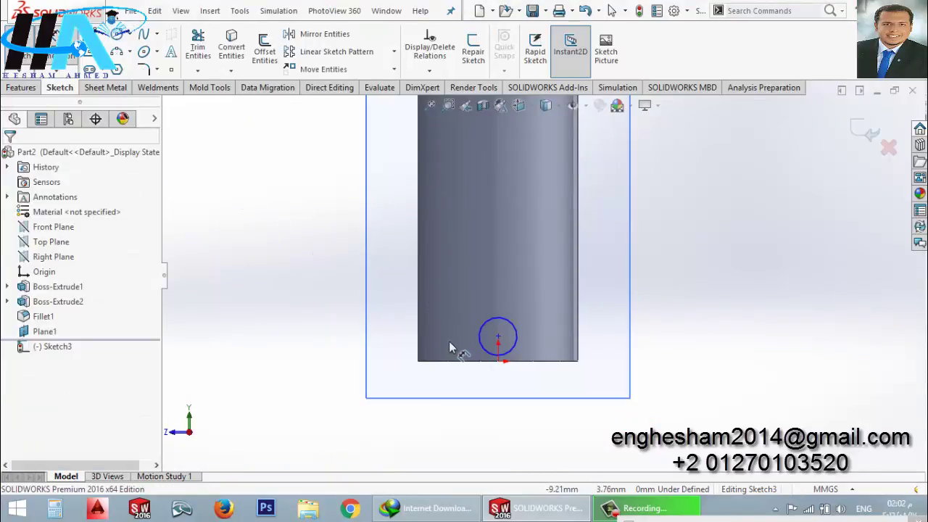
{"action": "left_click", "coordinate": [517, 341]}
{"action": "left_click", "coordinate": [543, 324]}
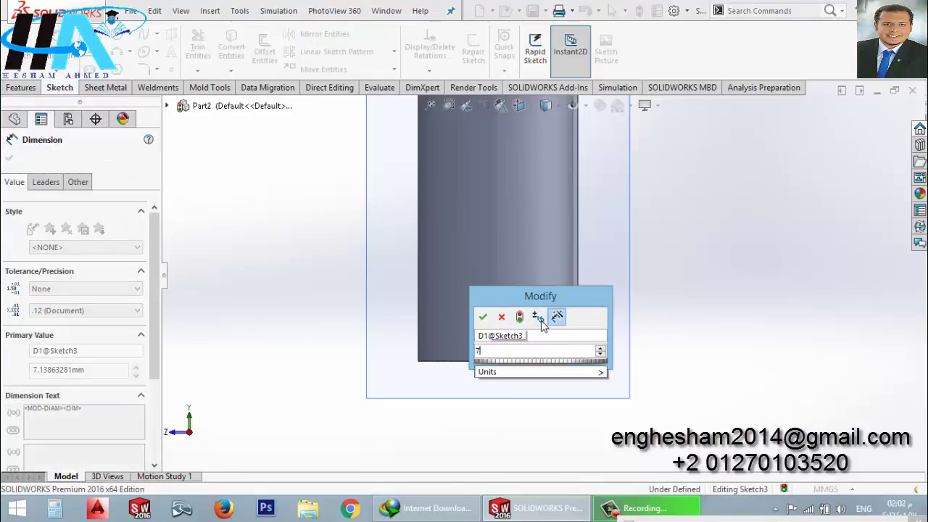
{"action": "type", "text": "7"}
{"action": "key", "text": "Return"}
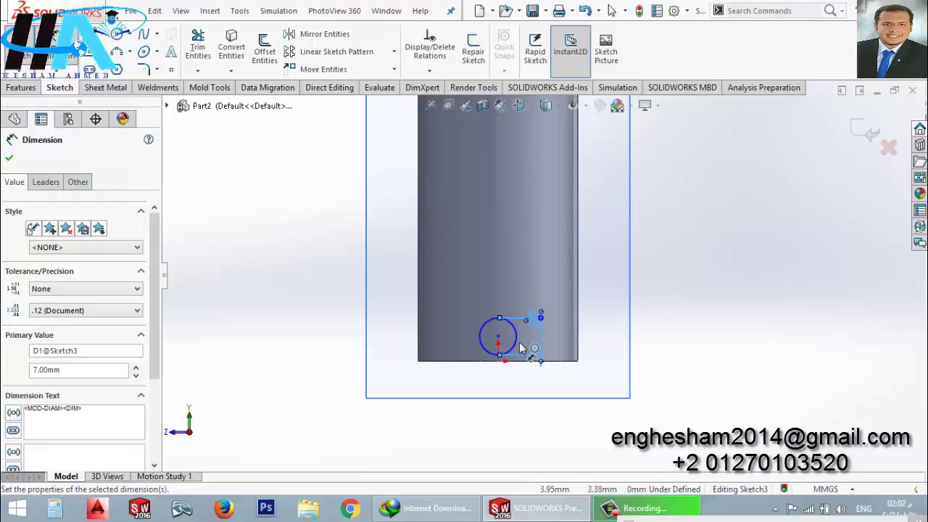
Locate the circle 119 mm from the head's underside edge
{"action": "left_click", "coordinate": [517, 341]}
{"action": "mouse_move", "coordinate": [520, 346]}
{"action": "middle_mouse_down"}
{"action": "mouse_move", "coordinate": [551, 259]}
{"action": "mouse_move", "coordinate": [536, 257]}
{"action": "middle_mouse_up"}
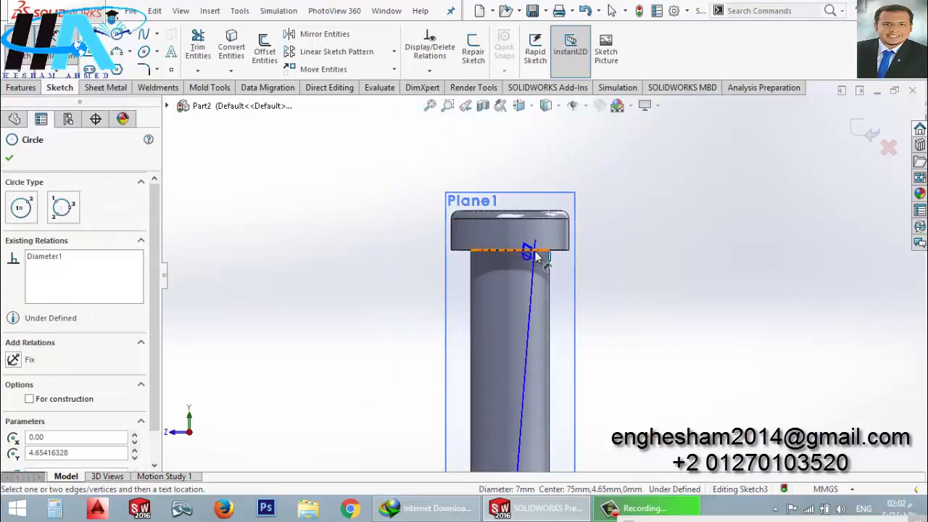
{"action": "left_click", "coordinate": [537, 255]}
{"action": "left_click", "coordinate": [656, 374]}
{"action": "type", "text": "119"}
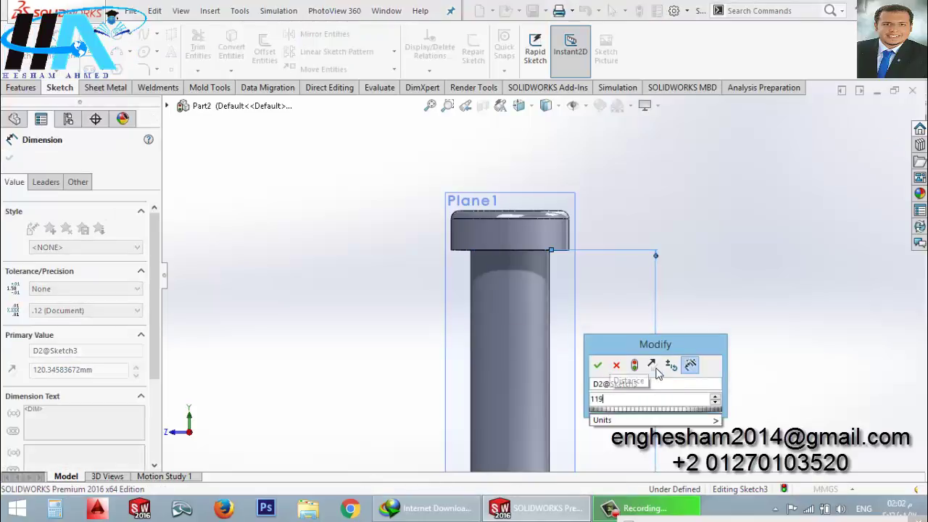
{"action": "key", "text": "Return"}
{"action": "scroll", "coordinate": [555, 406], "scroll_direction": "up", "scroll_amount": 3}
{"action": "scroll", "coordinate": [540, 341], "scroll_direction": "down", "scroll_amount": 5}
{"action": "scroll", "coordinate": [524, 269], "scroll_direction": "down", "scroll_amount": 2}
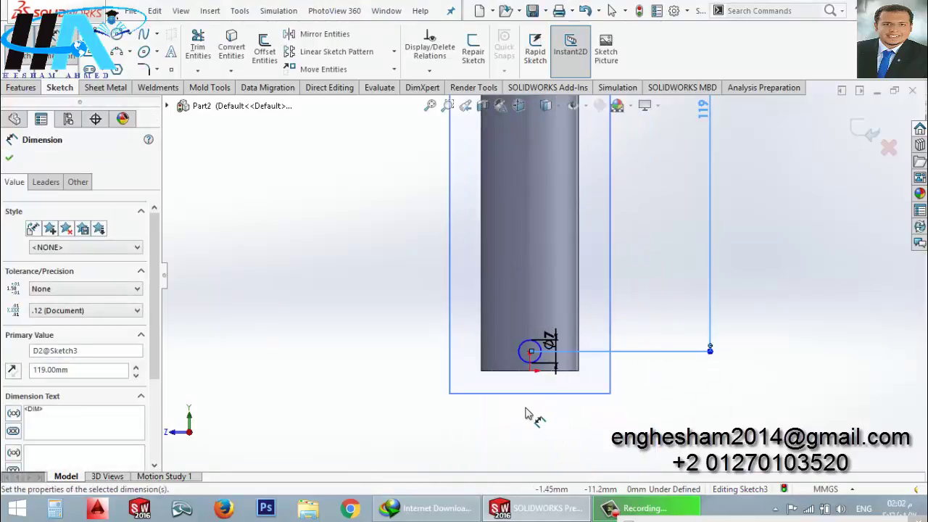
{"action": "scroll", "coordinate": [534, 366], "scroll_direction": "down", "scroll_amount": 2}
{"action": "key", "text": "Escape"}
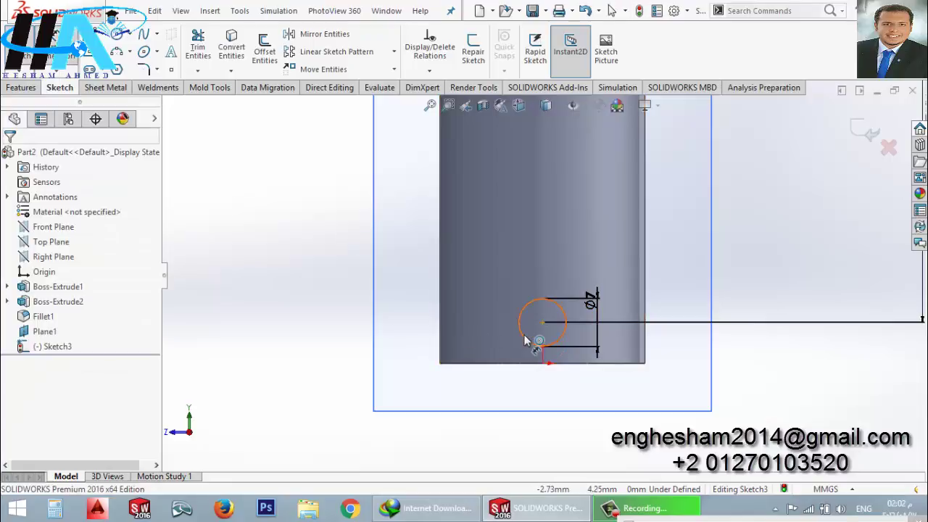
Locate the circle 15 mm from the shaft's left edge, fully defining it
{"action": "left_click", "coordinate": [525, 339]}
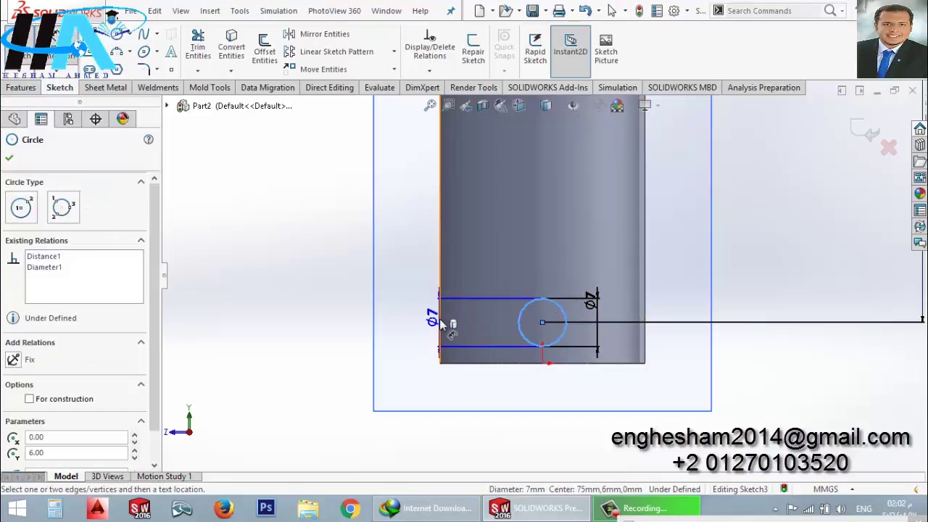
{"action": "left_click", "coordinate": [441, 320]}
{"action": "left_click", "coordinate": [472, 404]}
{"action": "key", "text": "Return"}
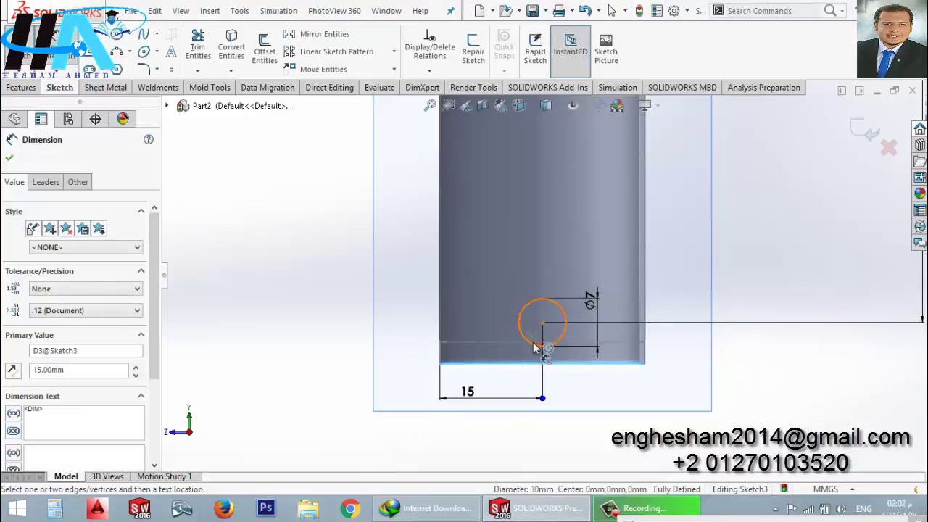
{"action": "key", "text": "Escape"}
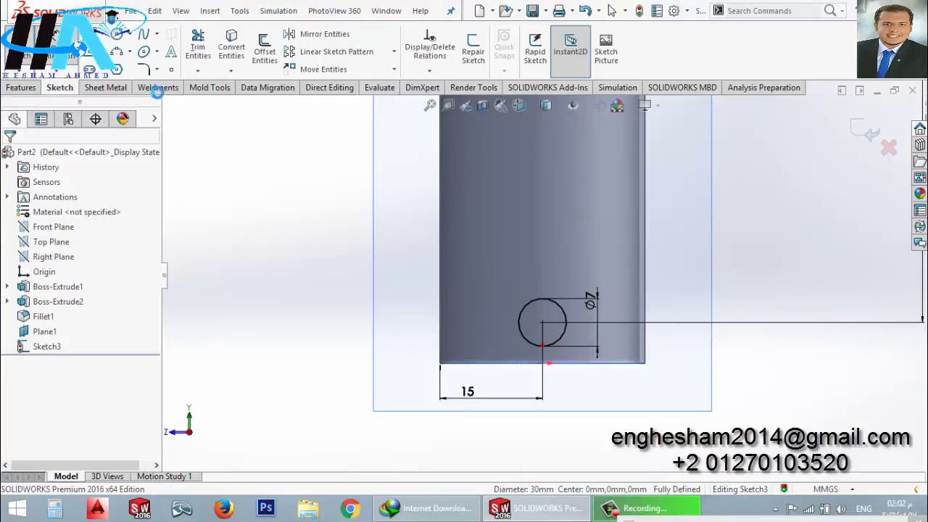
Cut the 7 mm circle Through All to make the cross hole in the shaft
{"action": "left_click", "coordinate": [27, 60]}
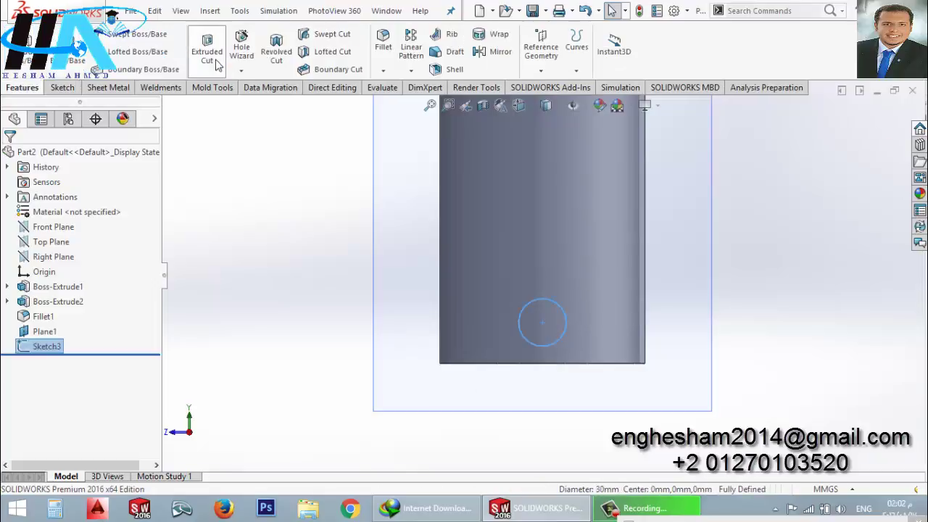
{"action": "left_click", "coordinate": [214, 61]}
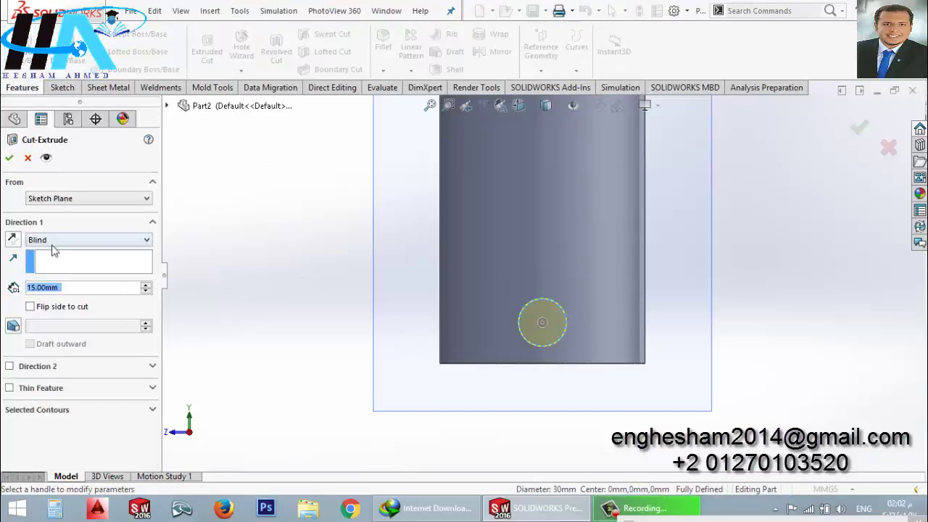
{"action": "left_click", "coordinate": [52, 244]}
{"action": "left_click", "coordinate": [55, 258]}
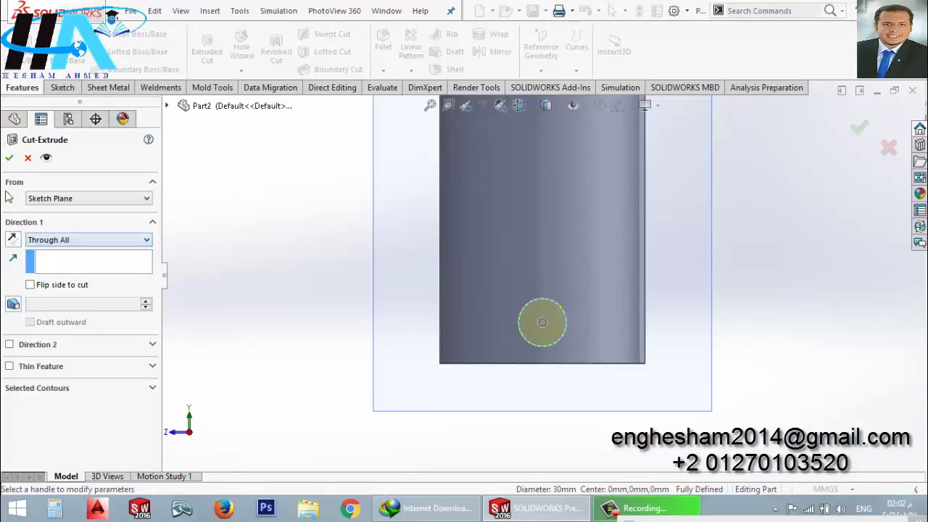
{"action": "left_click", "coordinate": [11, 159]}
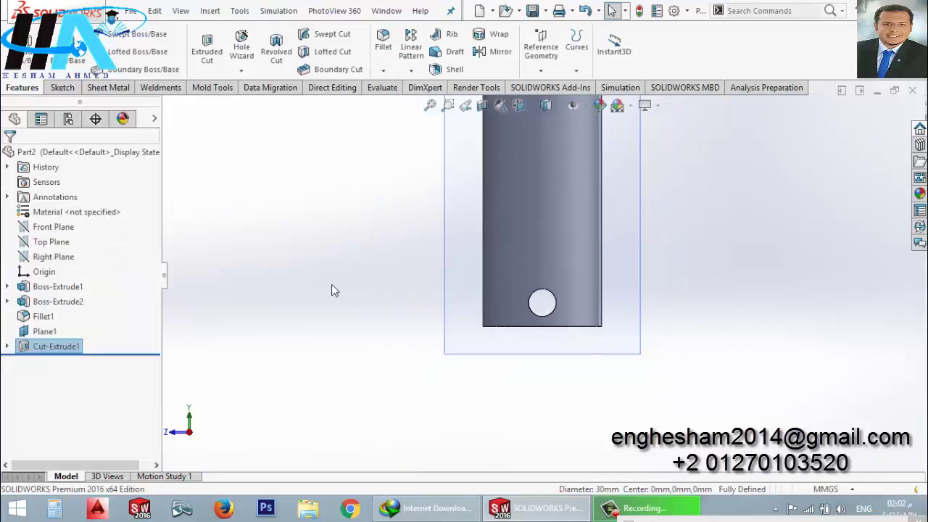
{"action": "left_click", "coordinate": [449, 318]}
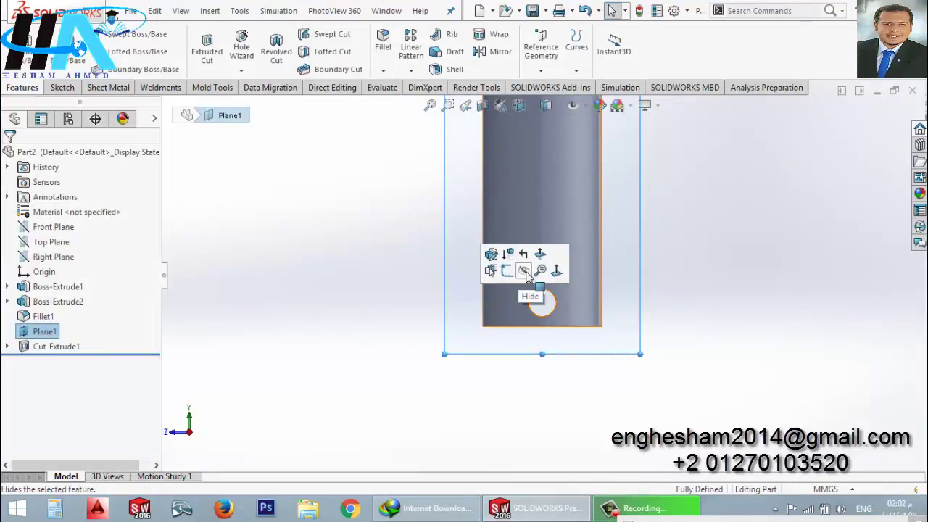
Hide Plane1 and apply a 5 mm Dome to the shaft's flat end face
{"action": "left_click", "coordinate": [527, 274]}
{"action": "middle_click_drag", "start_coordinate": [527, 274], "coordinate": [507, 217]}
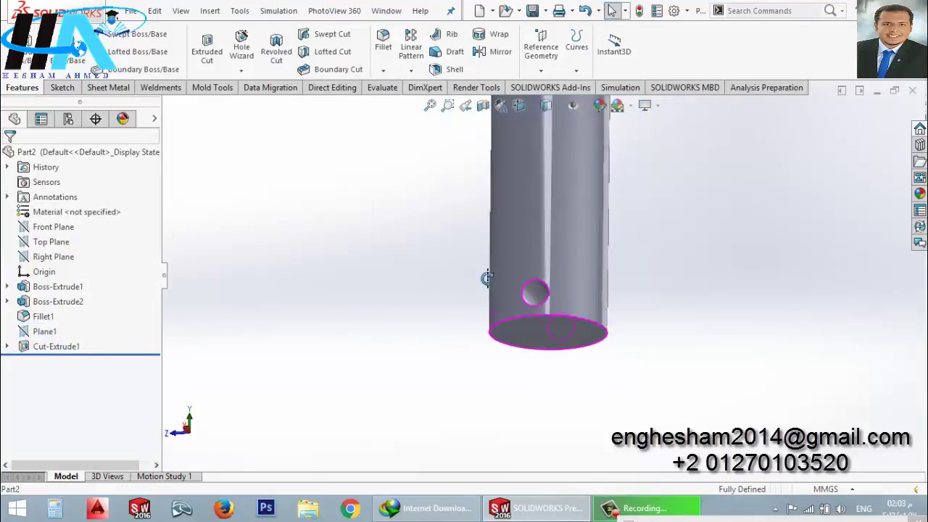
{"action": "left_click", "coordinate": [209, 11]}
{"action": "mouse_move", "coordinate": [234, 76]}
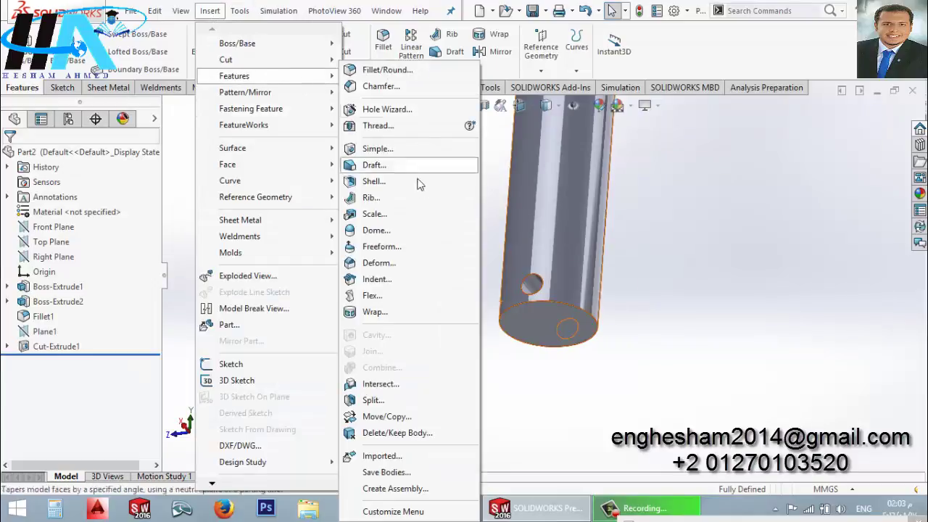
{"action": "left_click", "coordinate": [399, 230]}
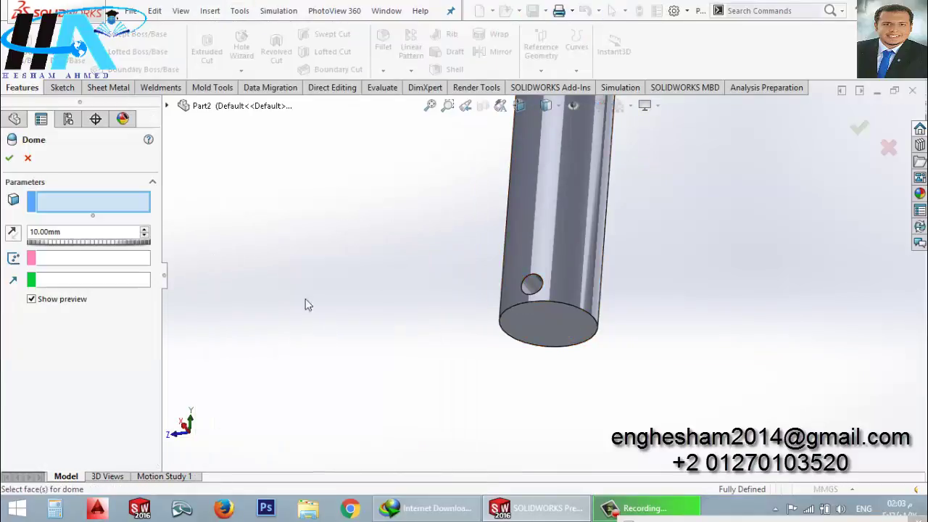
{"action": "left_click", "coordinate": [553, 322]}
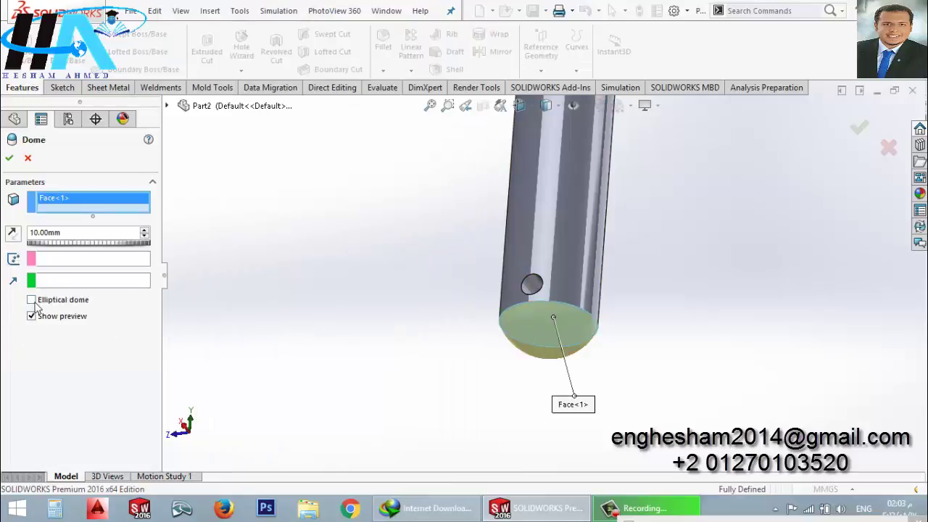
{"action": "type", "text": "5"}
{"action": "key", "text": "Return"}
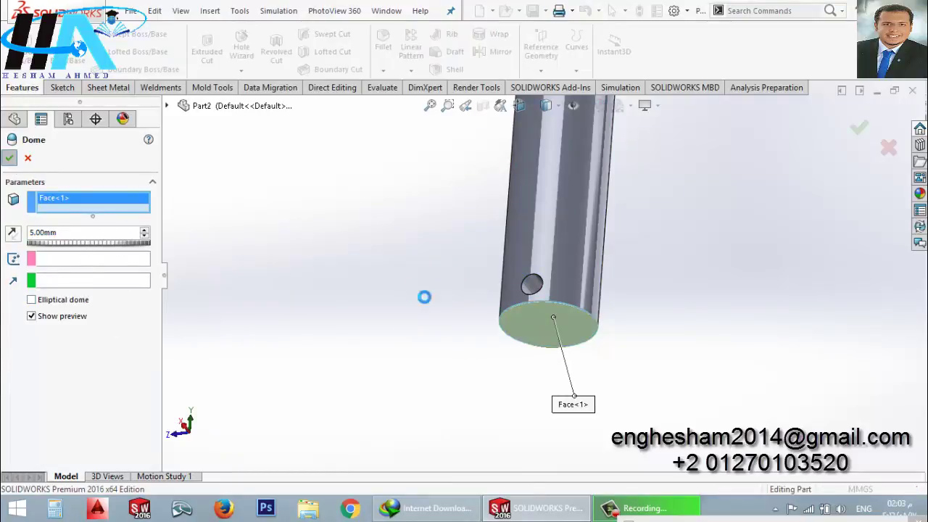
Orbit and zoom to inspect the completed pin with its domed tip
{"action": "mouse_move", "coordinate": [430, 303]}
{"action": "middle_mouse_down"}
{"action": "mouse_move", "coordinate": [479, 248]}
{"action": "mouse_move", "coordinate": [461, 208]}
{"action": "mouse_move", "coordinate": [452, 306]}
{"action": "mouse_move", "coordinate": [337, 210]}
{"action": "middle_mouse_up"}
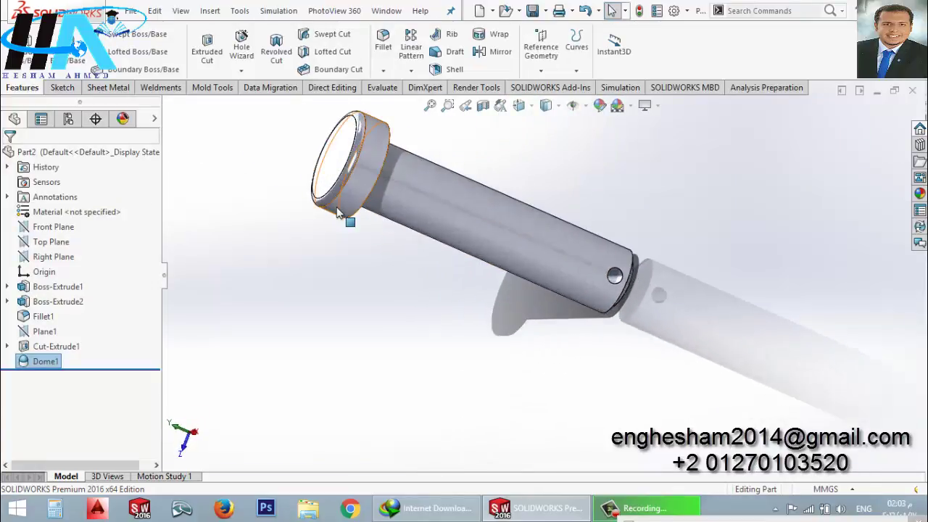
{"action": "scroll", "coordinate": [337, 207], "scroll_direction": "down", "scroll_amount": 1}
{"action": "scroll", "coordinate": [337, 203], "scroll_direction": "down", "scroll_amount": 1}
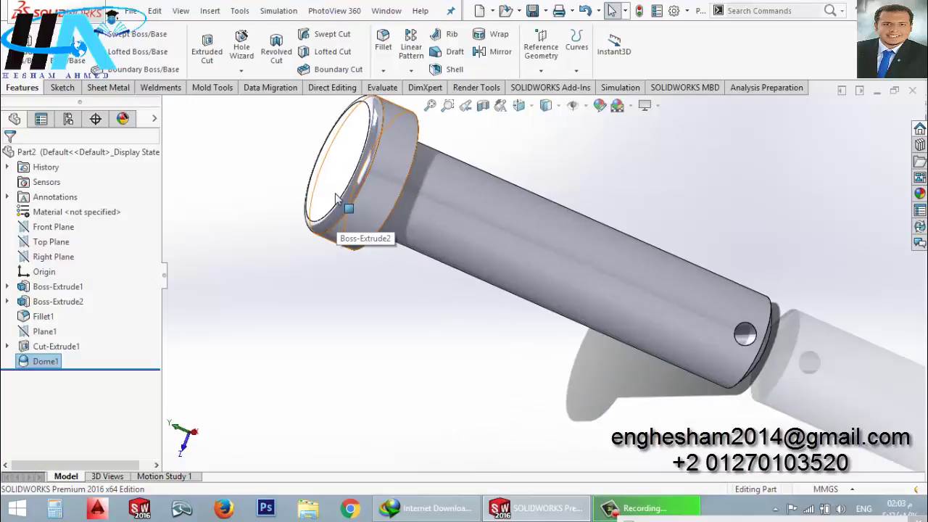
{"action": "left_click", "coordinate": [268, 183]}
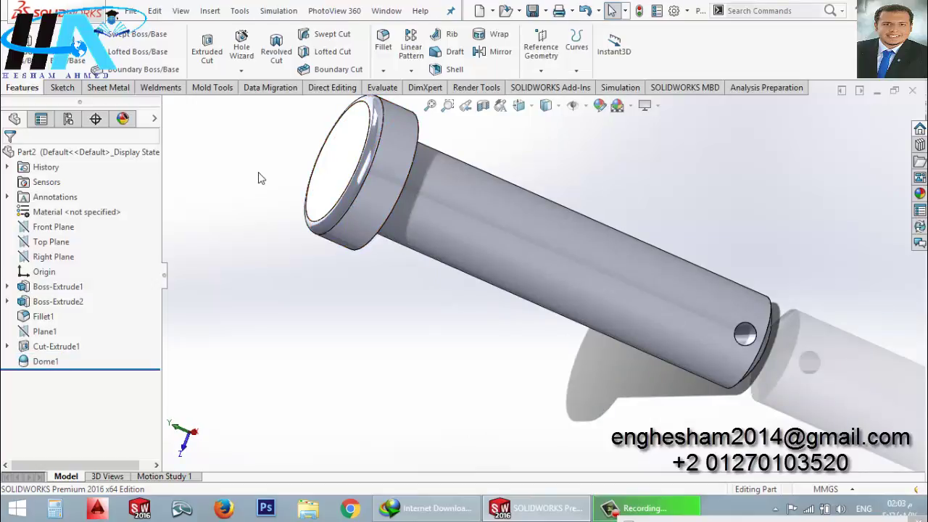